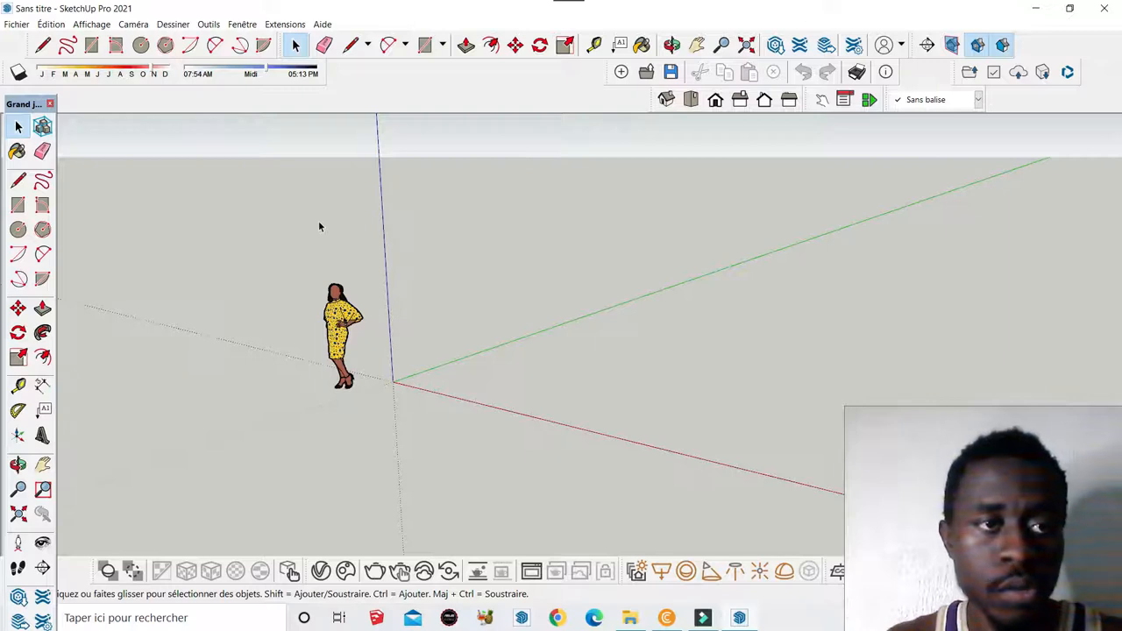
Step: Draw a freehand rectangle on the ground plane in the area between the red and green axes
click(91, 45)
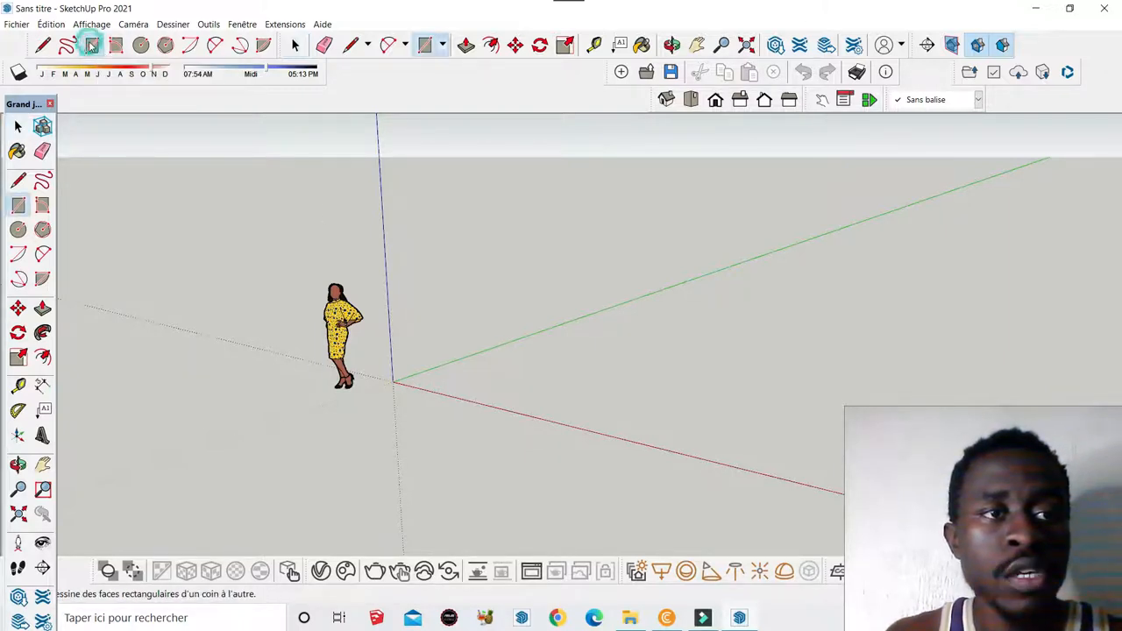
middle_drag(755, 323, 713, 340)
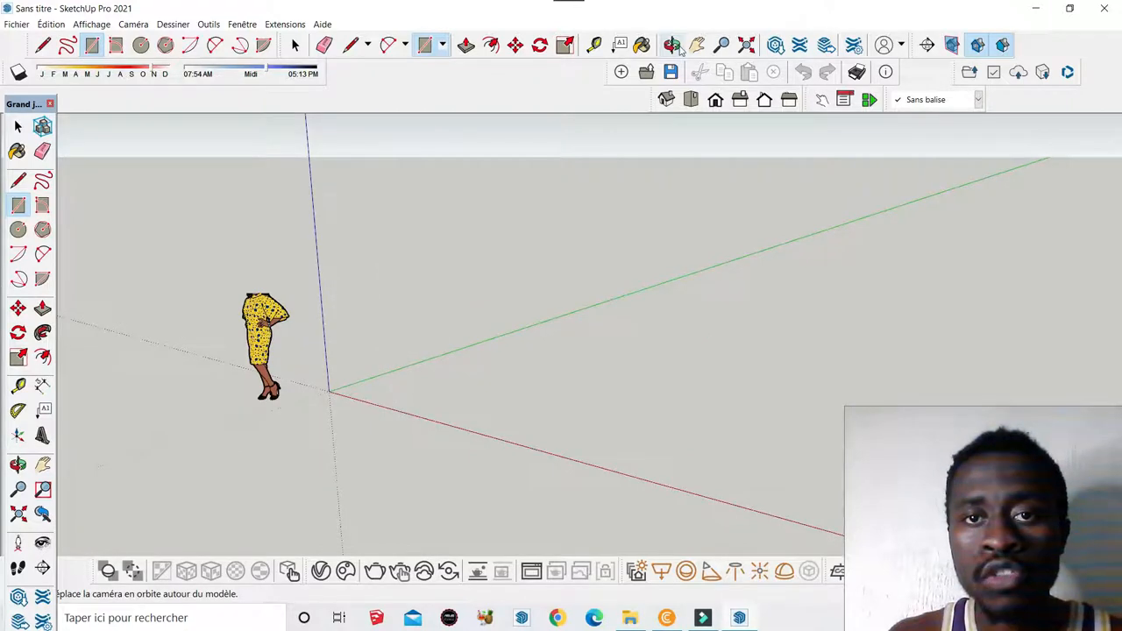
click(671, 45)
drag(504, 330, 713, 340)
scroll(294, 478, down, 4)
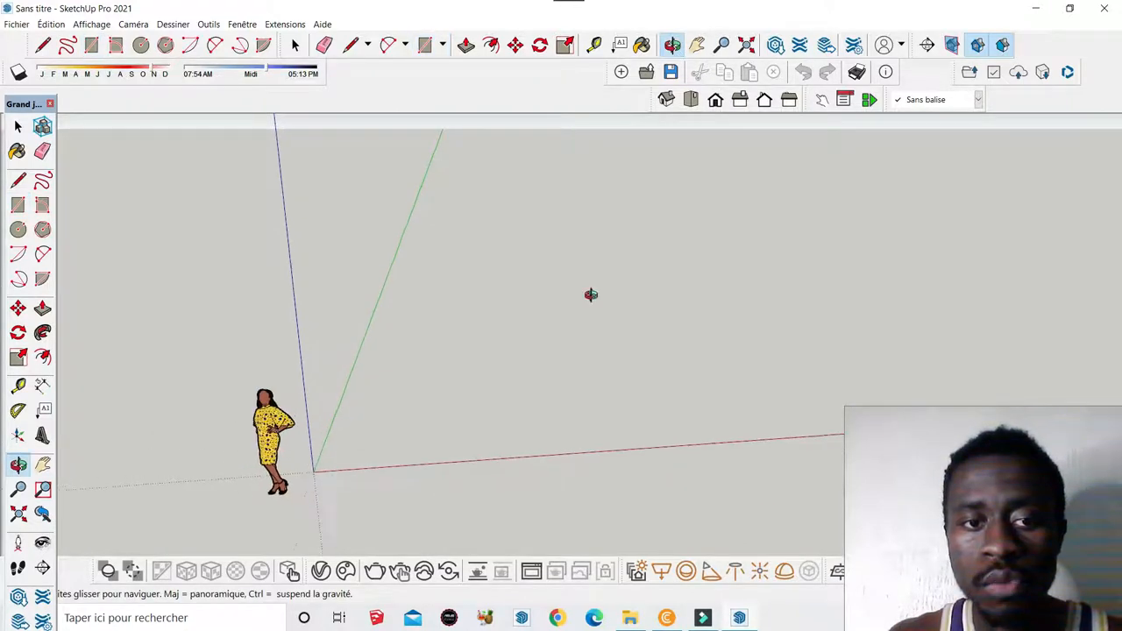
scroll(591, 295, up, 1)
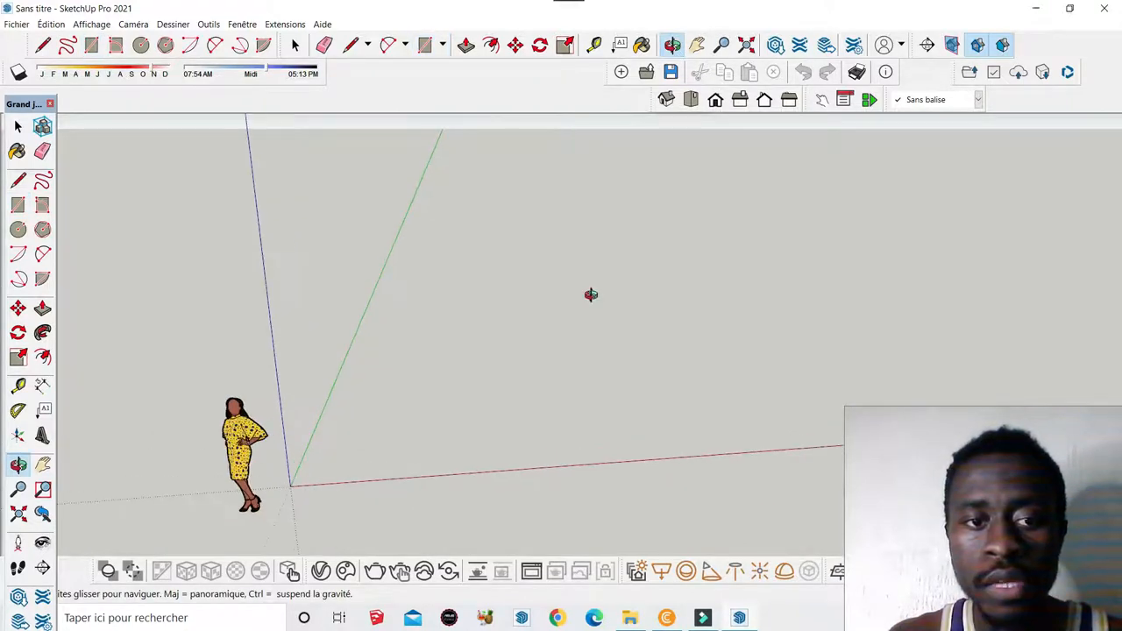
click(91, 44)
click(394, 260)
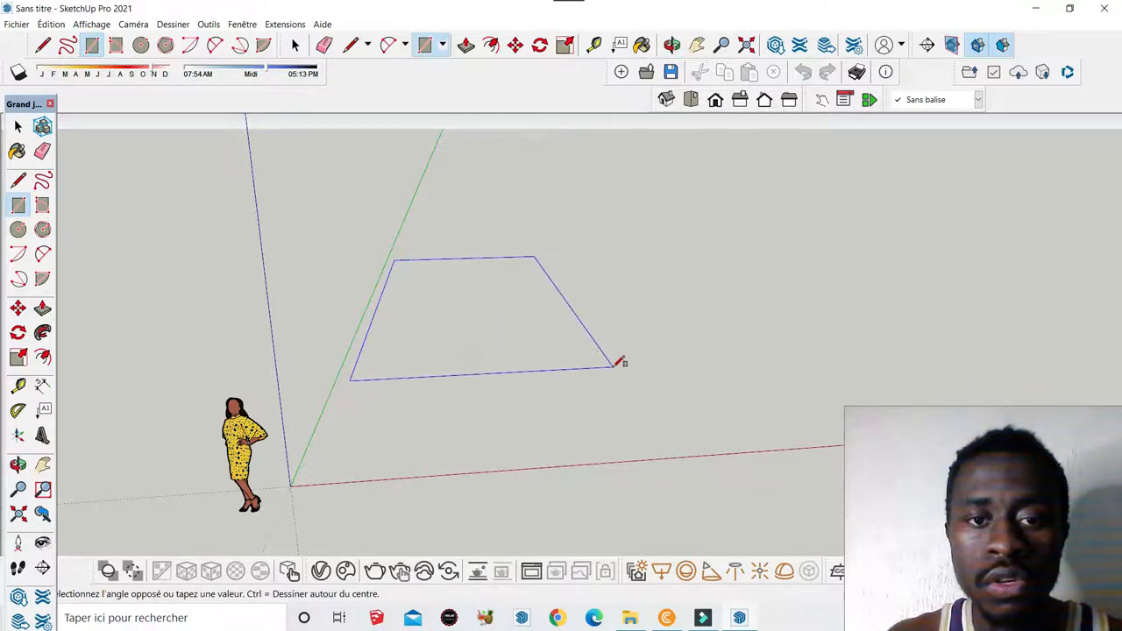
click(619, 363)
Step: Offset the rectangle's outline slightly inward to form a thin border for the wall thickness
scroll(432, 112, up, 2)
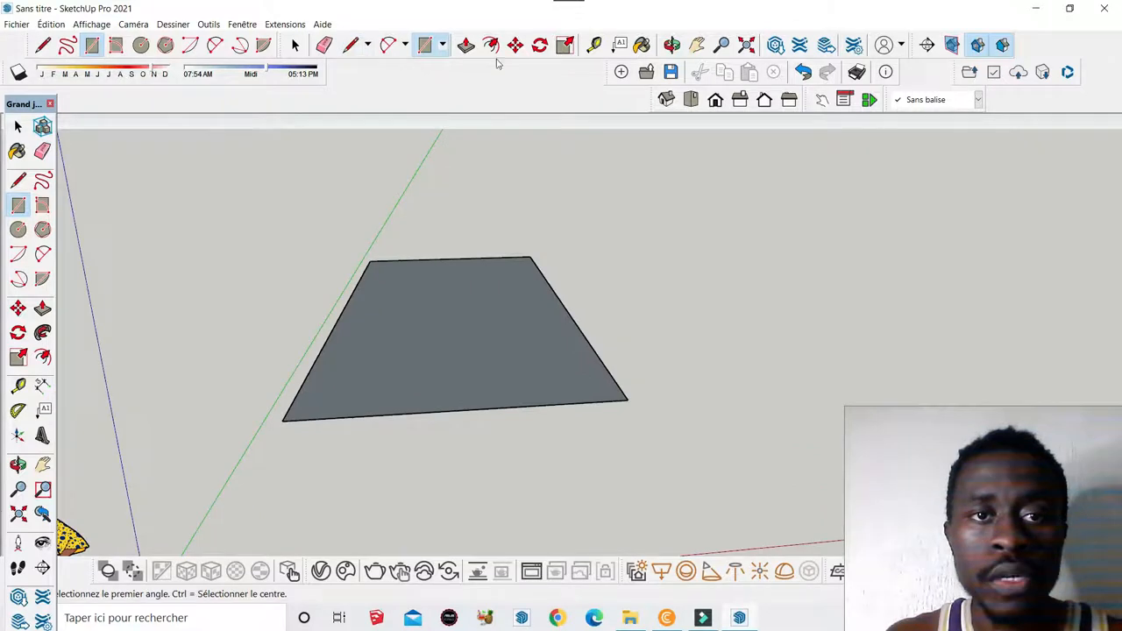
click(466, 45)
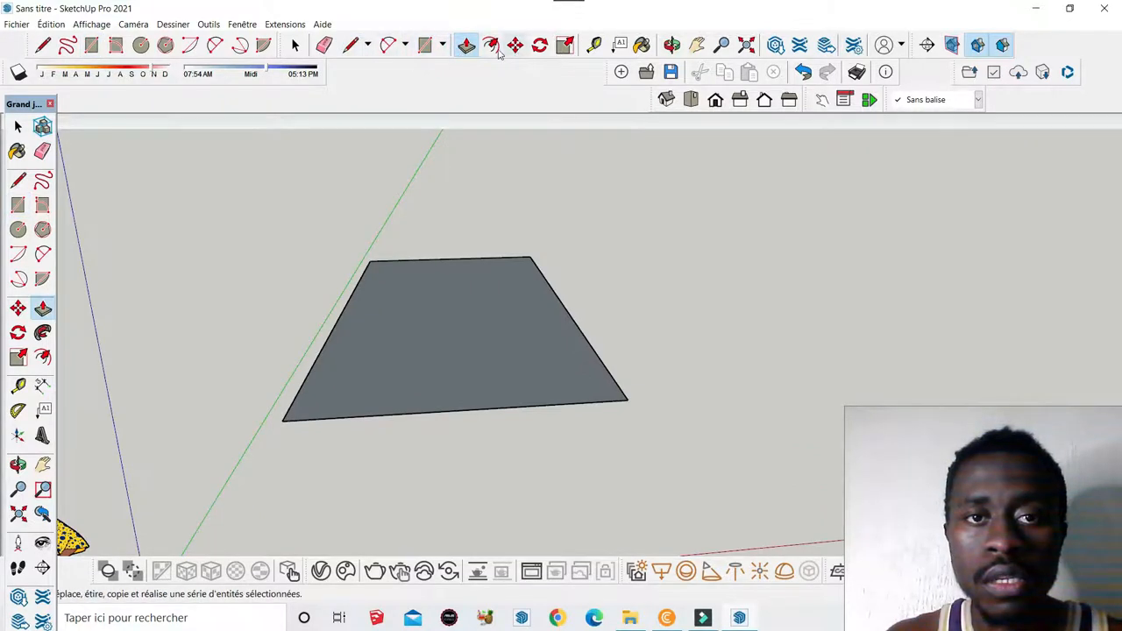
click(491, 44)
click(449, 327)
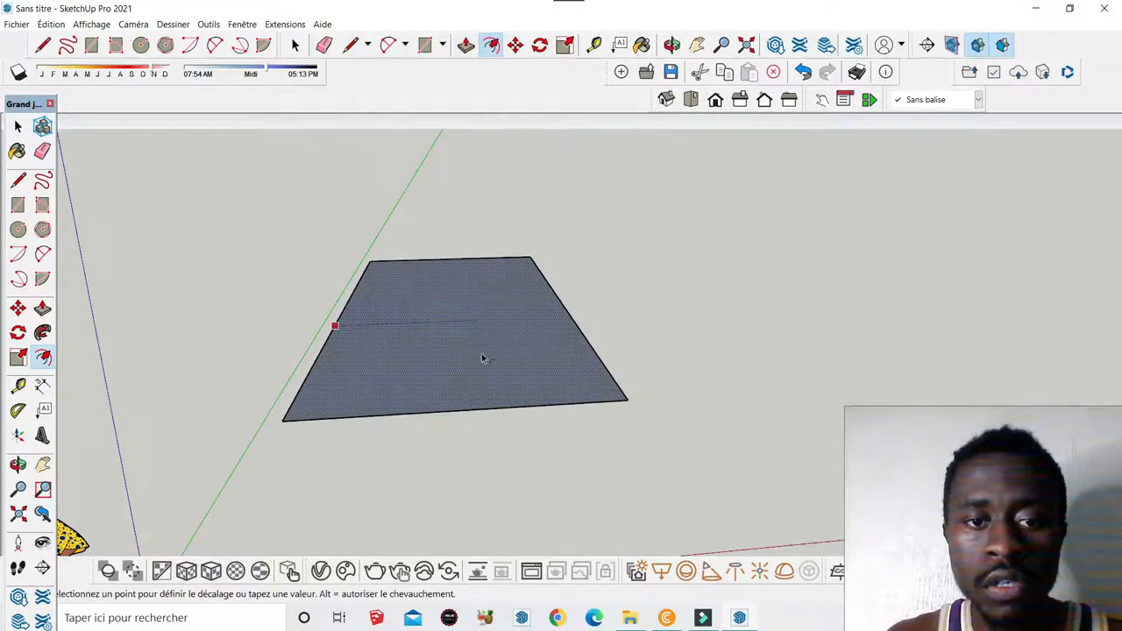
click(375, 308)
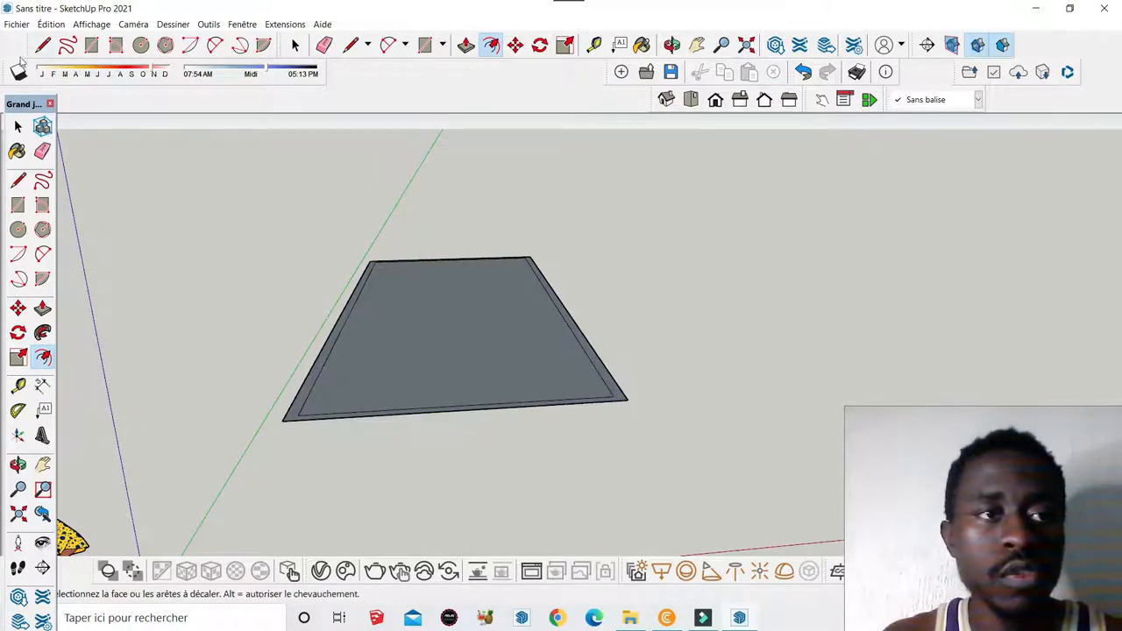
Step: Select the whole rectangle with its border and move it away from the green axis, further out on the ground
click(18, 126)
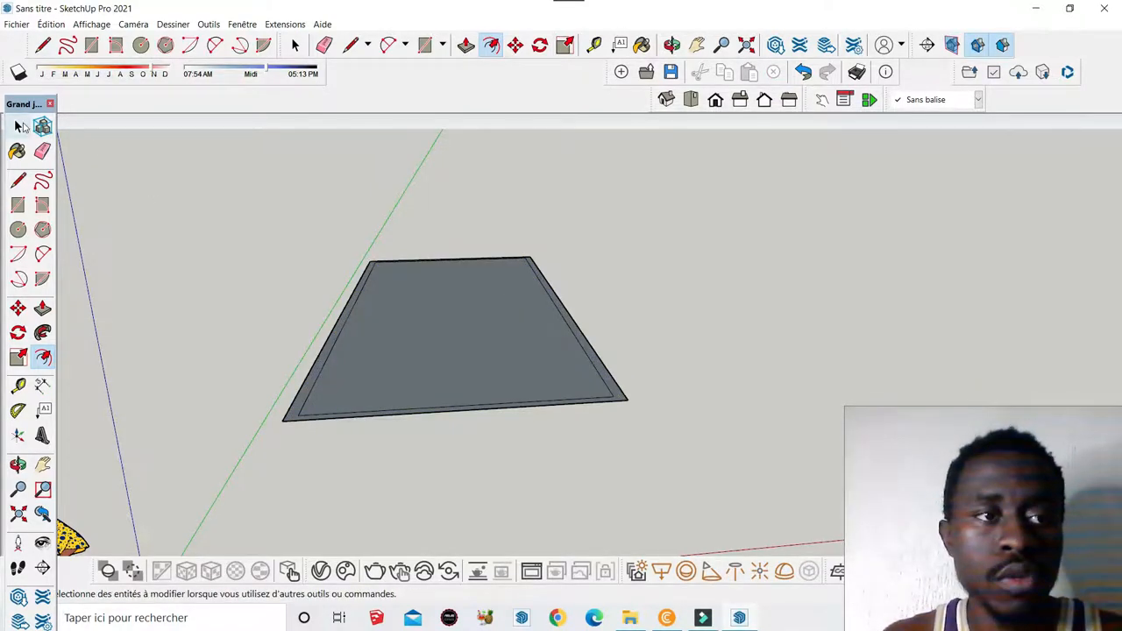
drag(711, 482, 207, 162)
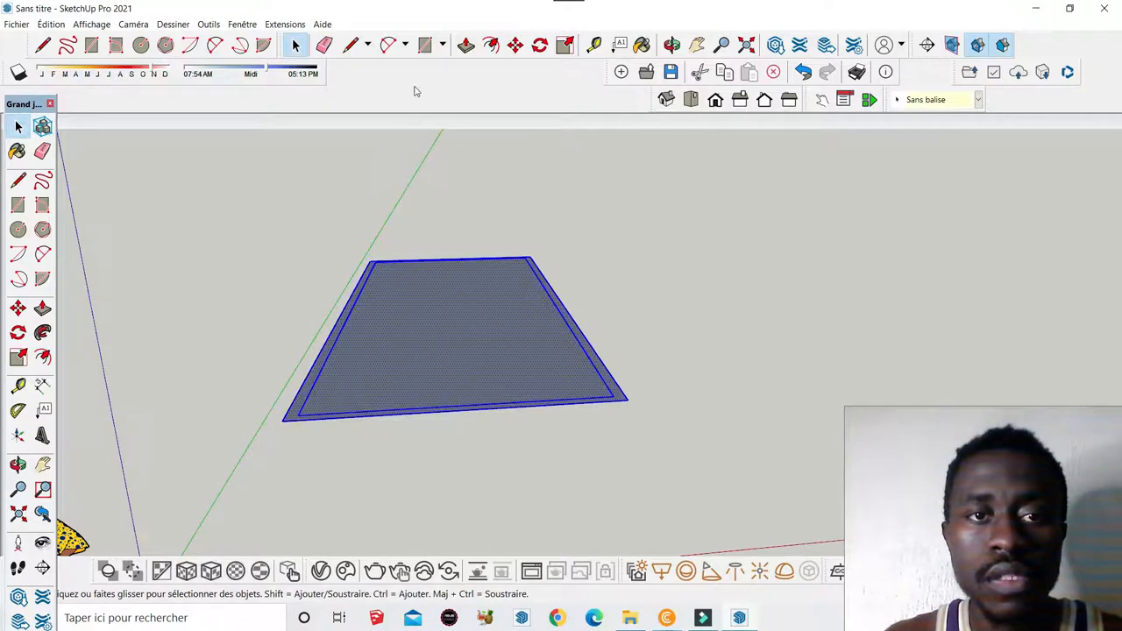
click(518, 48)
scroll(362, 555, down, 2)
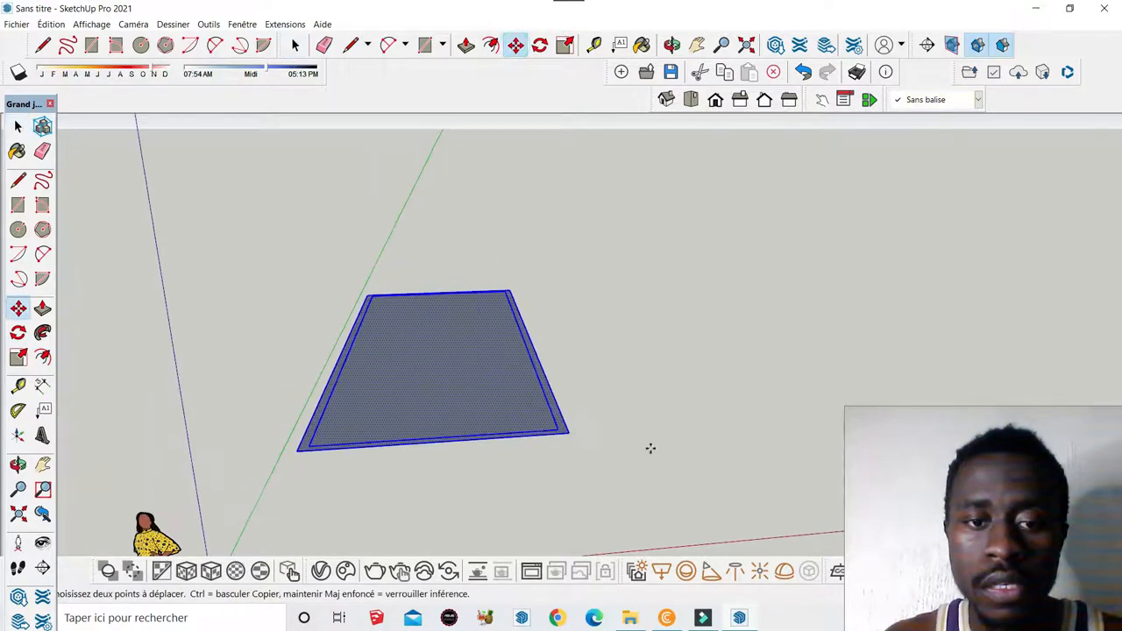
click(569, 433)
click(846, 356)
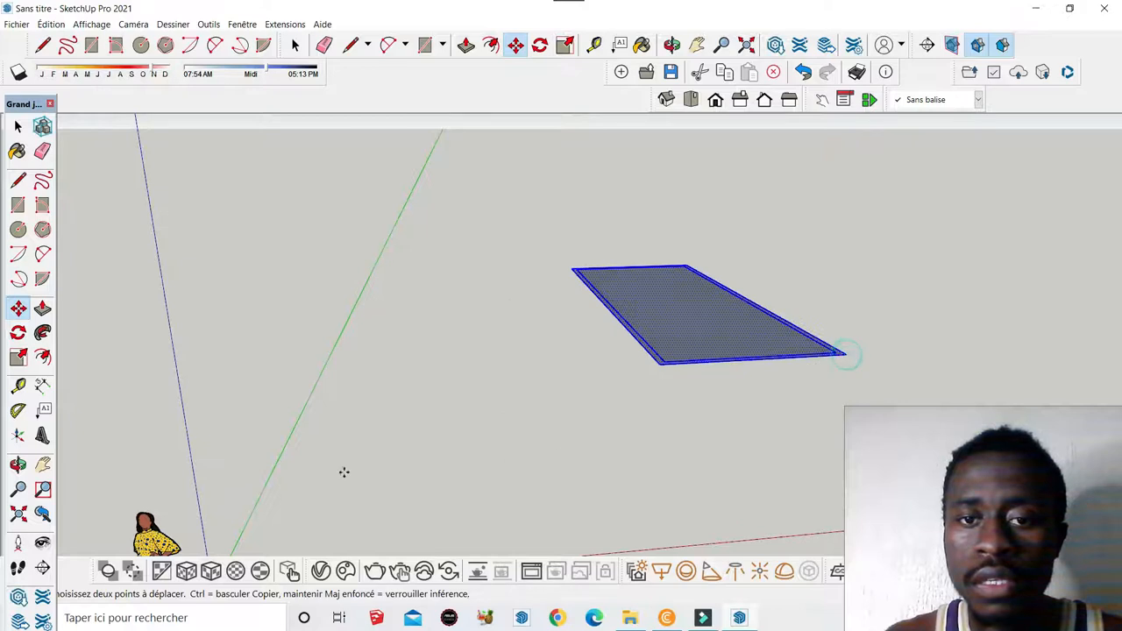
Step: Pull the thin border face up 300 cm to raise the walls around the floor
scroll(394, 438, down, 2)
click(540, 45)
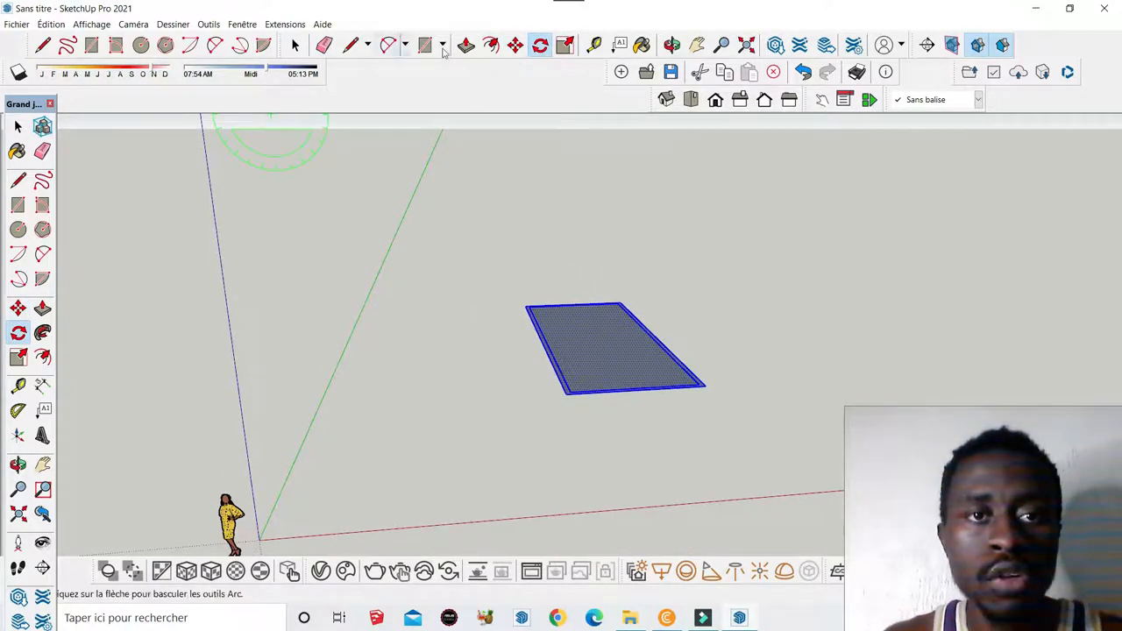
click(672, 45)
drag(666, 263, 678, 366)
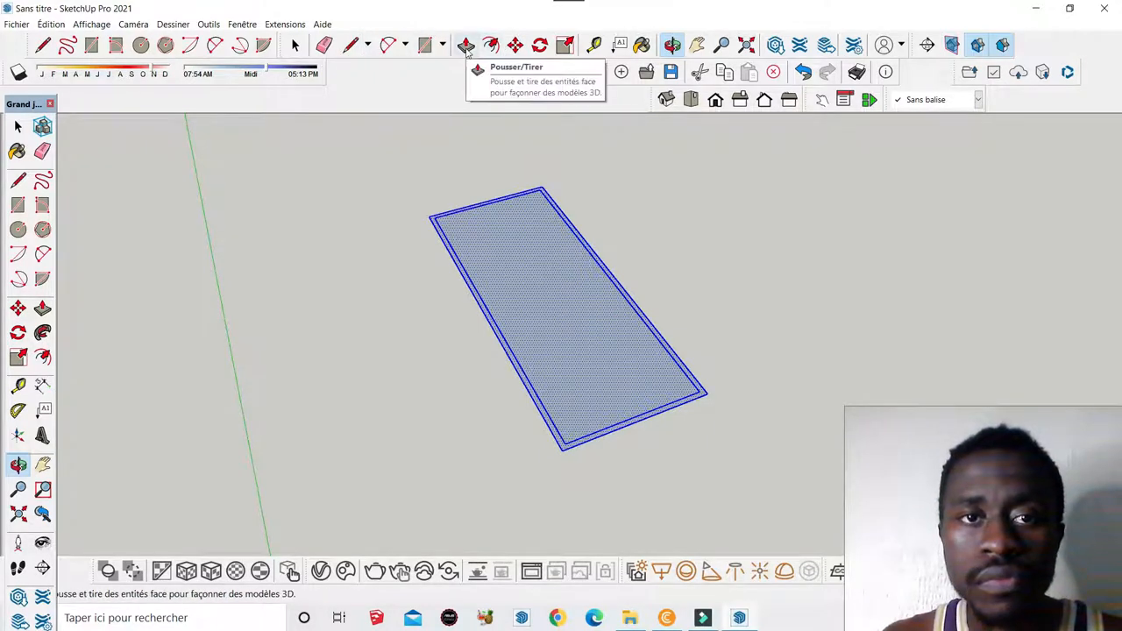
click(466, 44)
scroll(554, 449, up, 2)
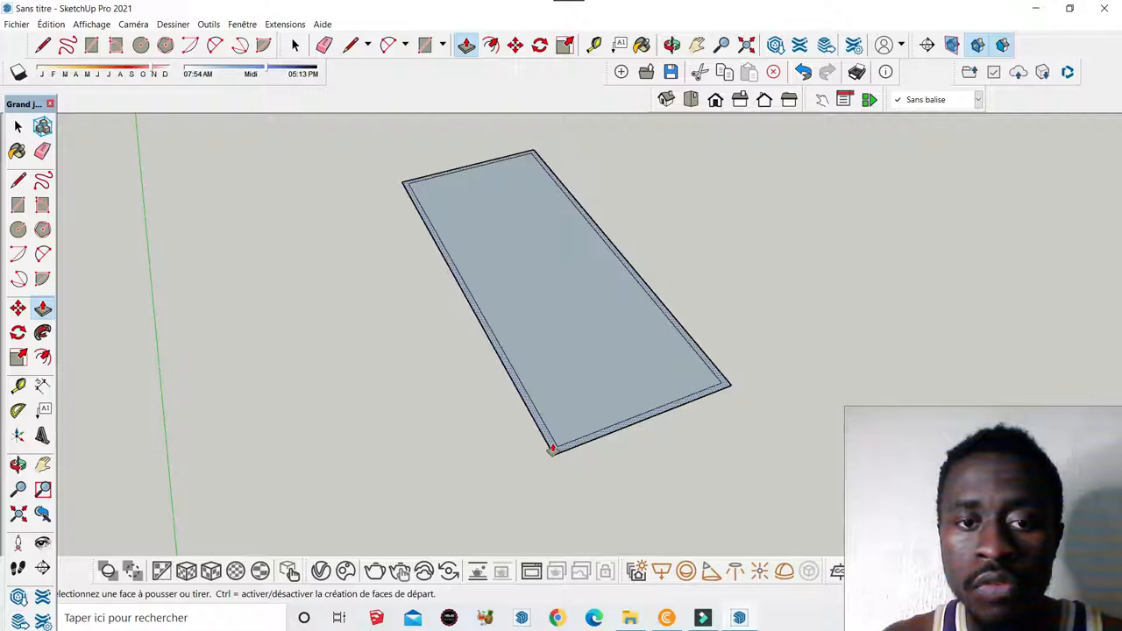
click(552, 449)
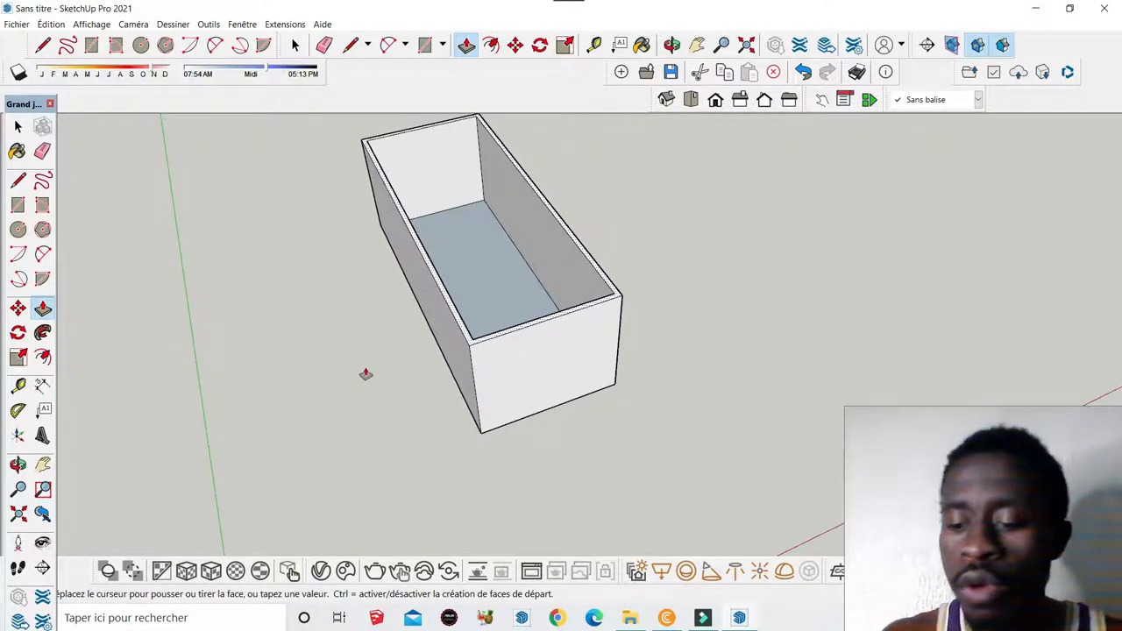
key(Return)
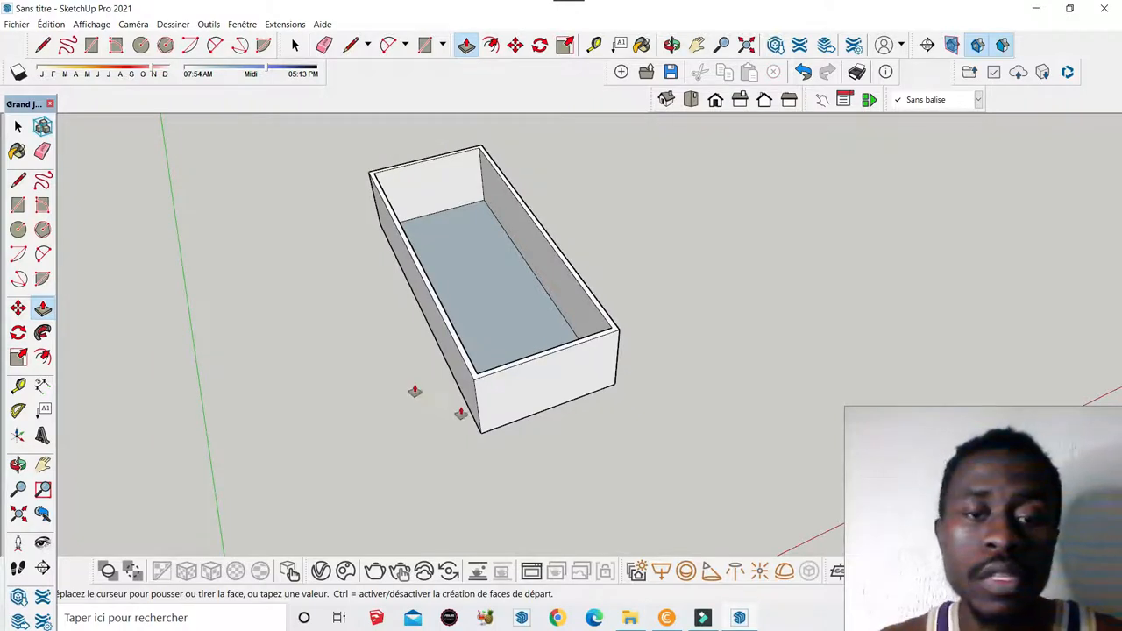
Step: Draw a short line across the wall top at each inner corner of the near short wall, separating its top face from the side walls
scroll(590, 379, up, 2)
scroll(425, 376, down, 2)
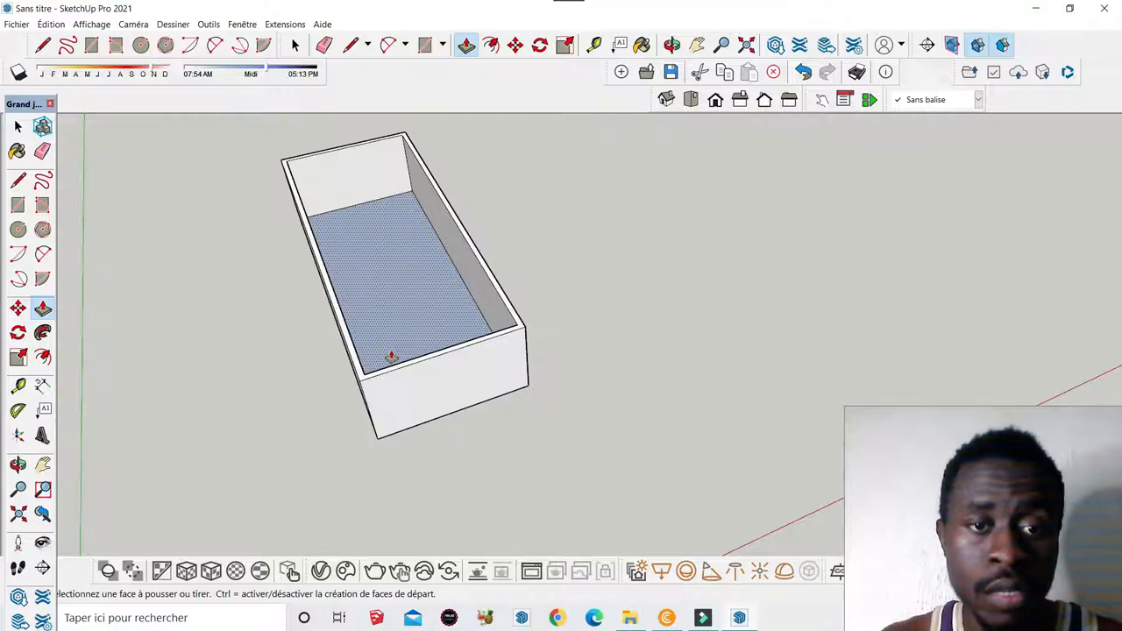
scroll(391, 357, up, 4)
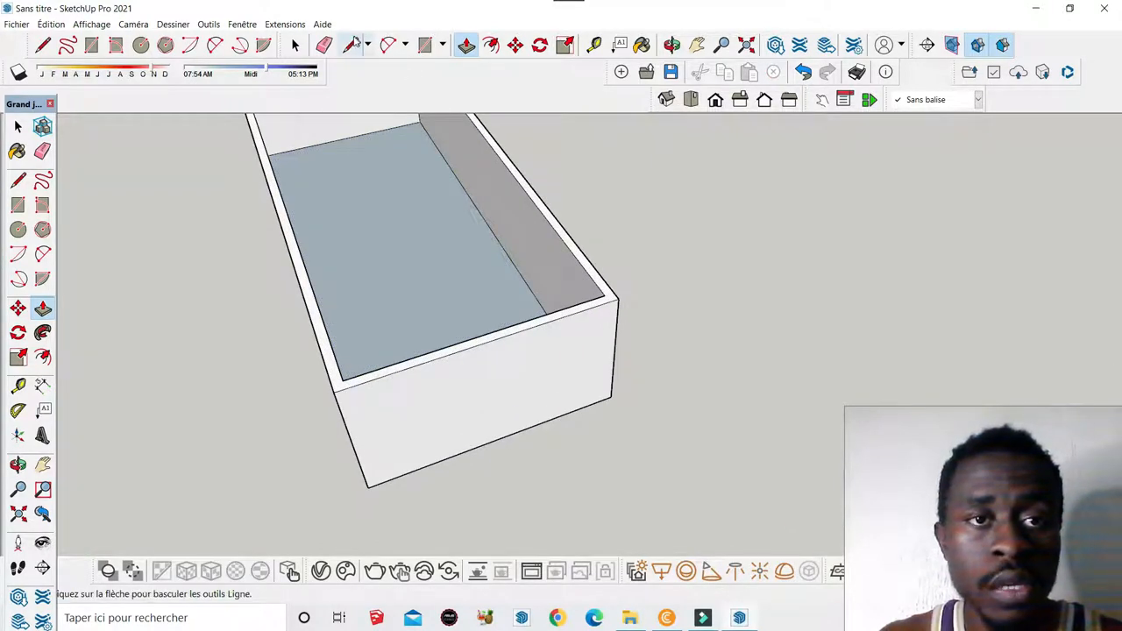
click(349, 45)
scroll(338, 378, up, 1)
click(333, 378)
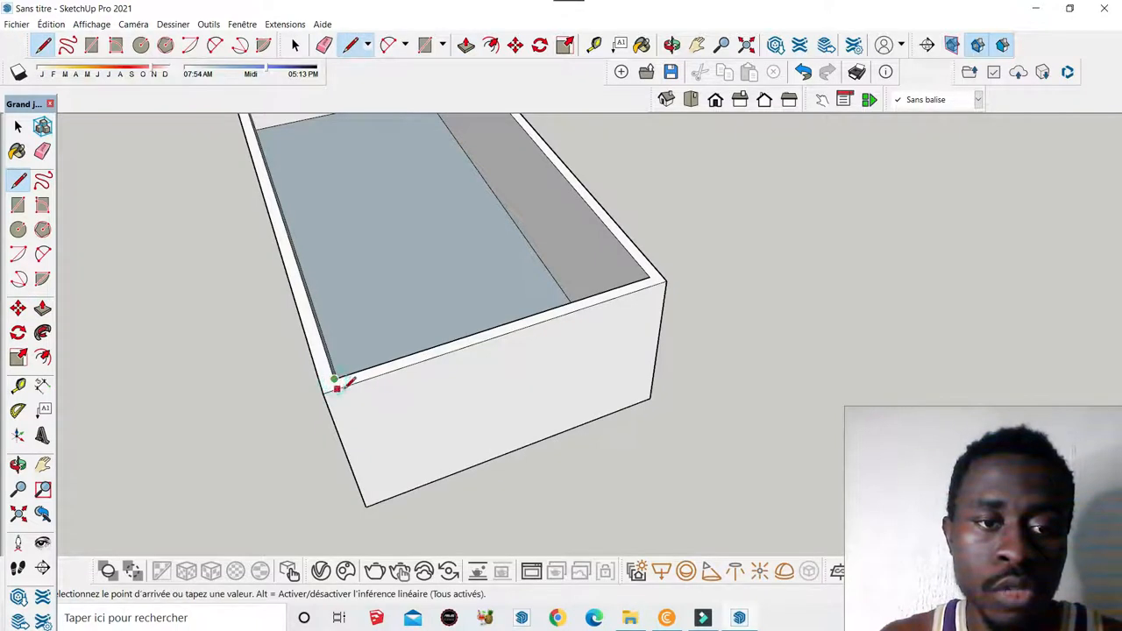
scroll(338, 388, up, 1)
click(335, 389)
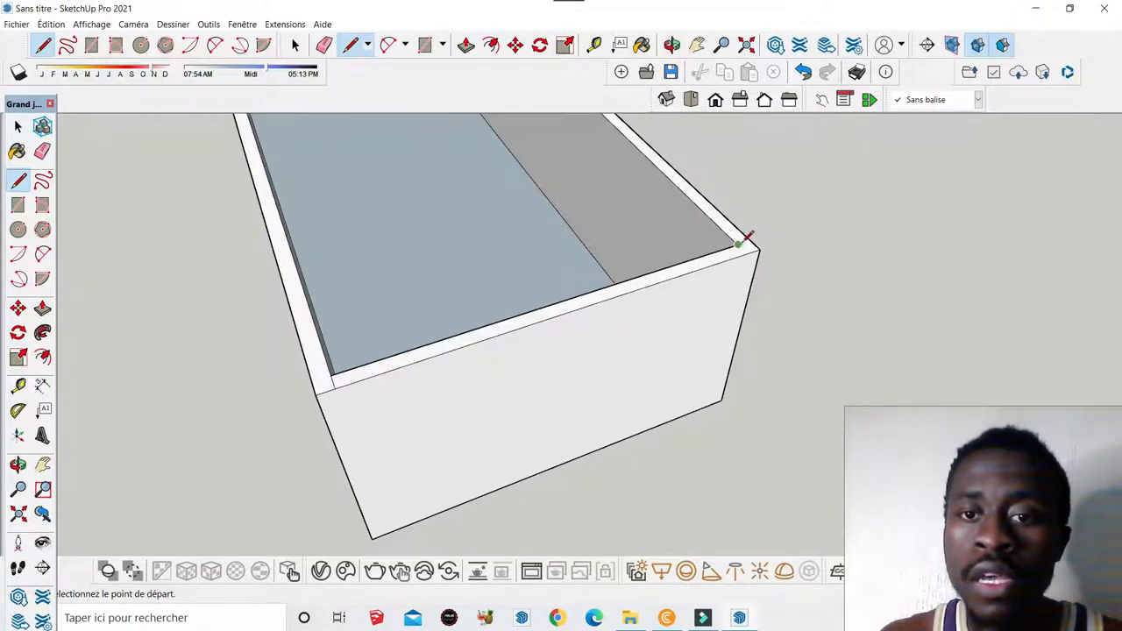
click(738, 245)
click(745, 254)
Step: Push the top face of the near short wall down 300 cm to the ground, opening that end of the room
scroll(281, 291, down, 1)
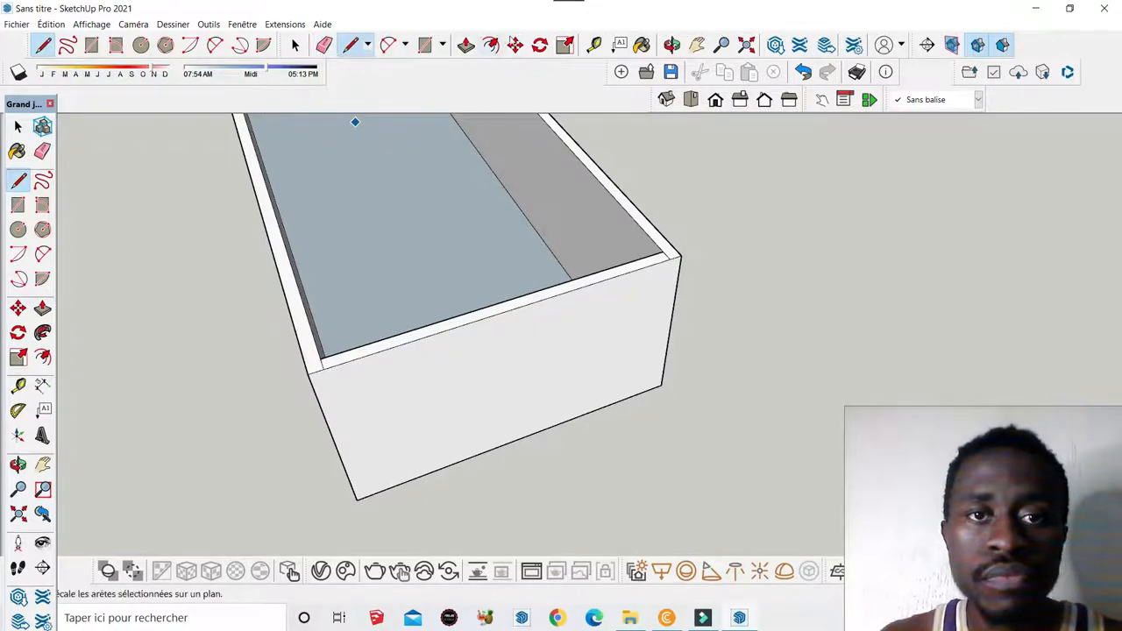
click(466, 45)
scroll(504, 312, up, 1)
click(508, 321)
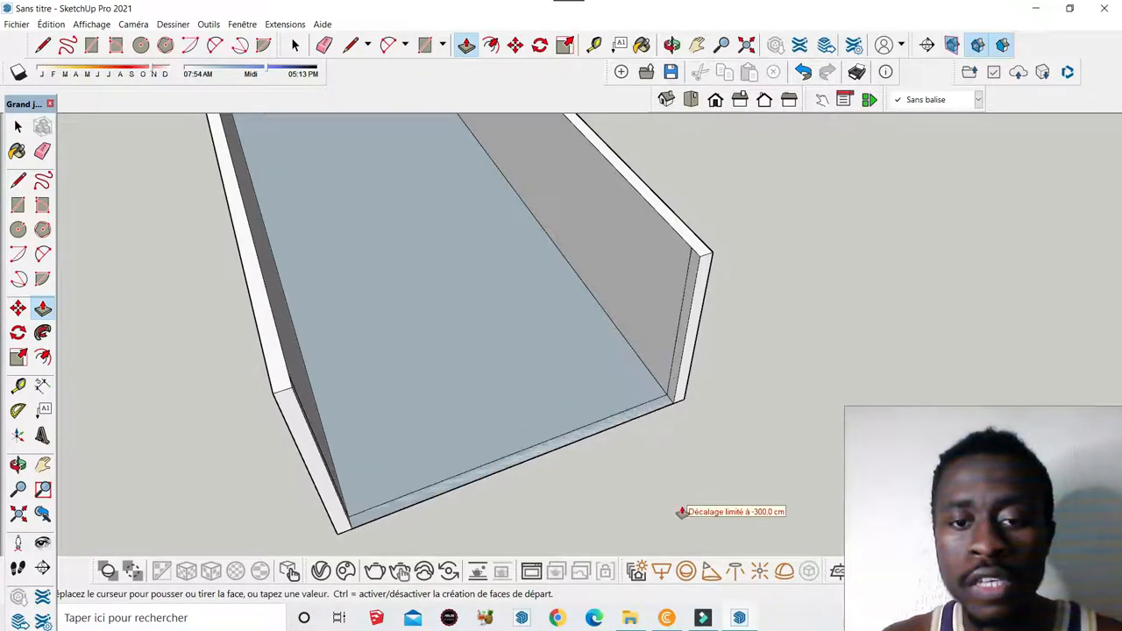
click(682, 512)
Step: Pull the room's floor face up slightly between the walls to give the floor a thickness
middle_drag(682, 512, 474, 447)
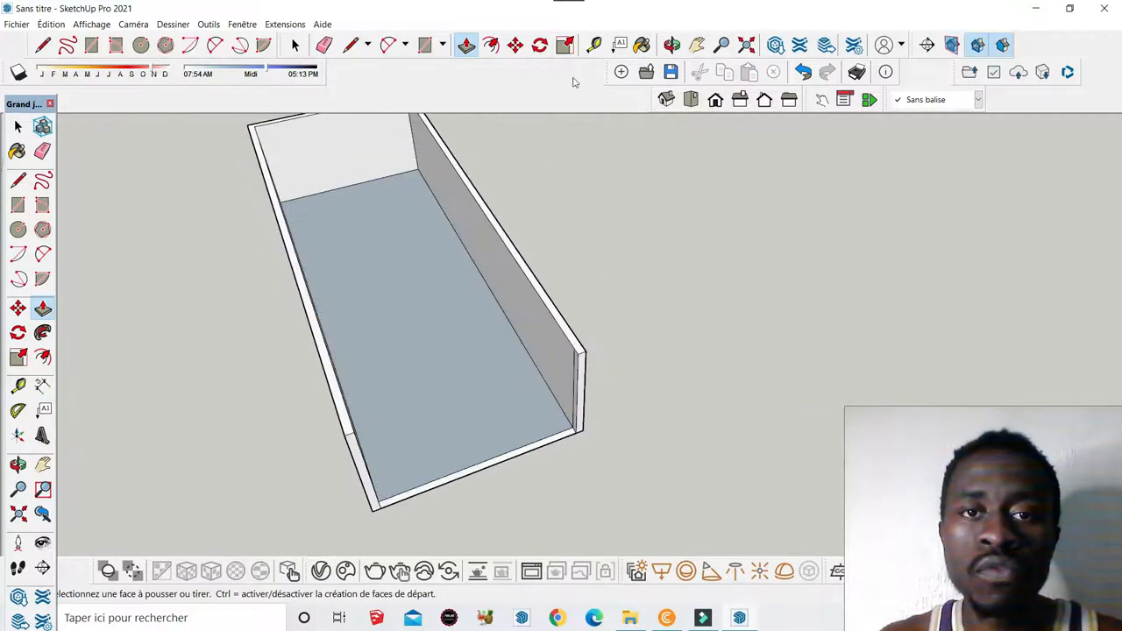
click(671, 44)
drag(674, 464, 534, 398)
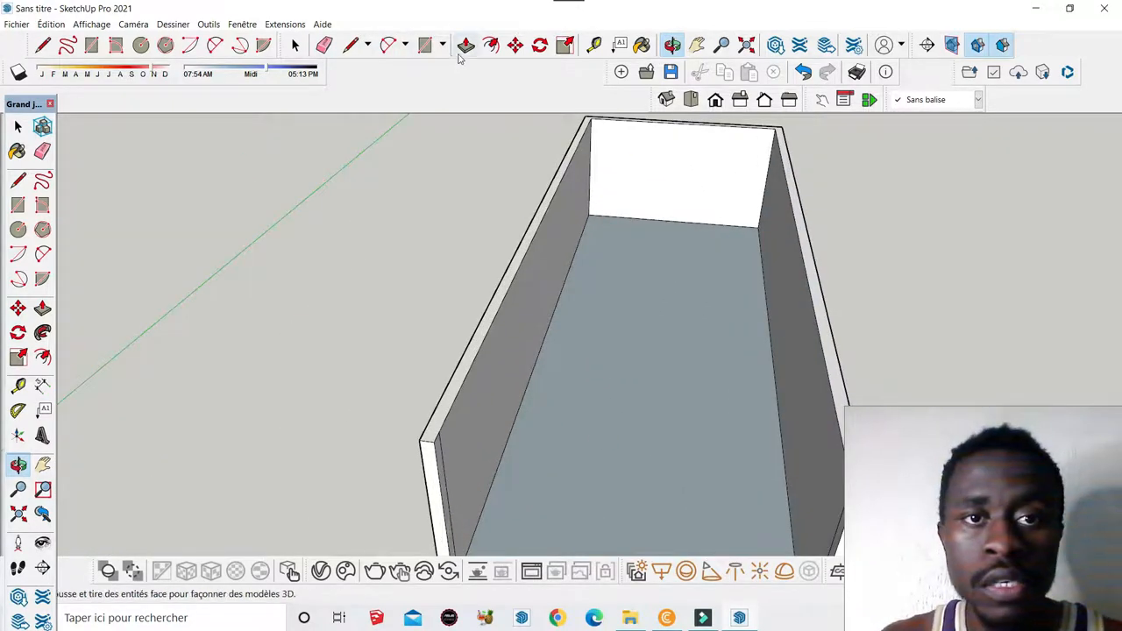
click(466, 44)
click(619, 446)
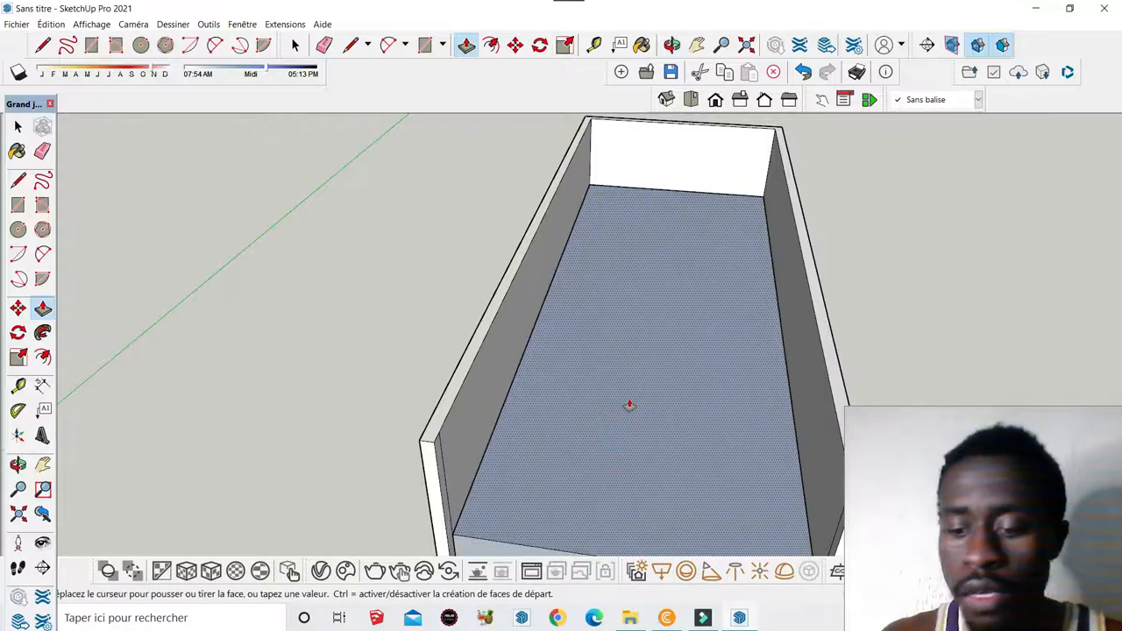
key(Return)
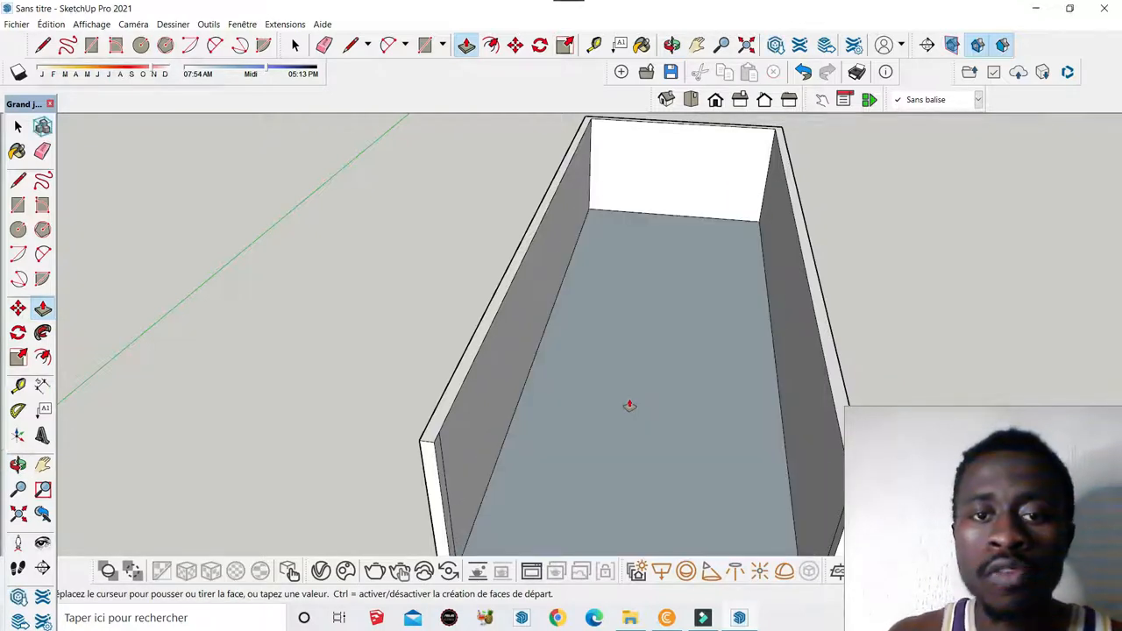
Step: Try to cover the room with a rectangle between opposite inner corners of the wall tops, and undo it
scroll(465, 342, down, 3)
scroll(508, 407, up, 3)
scroll(633, 407, down, 2)
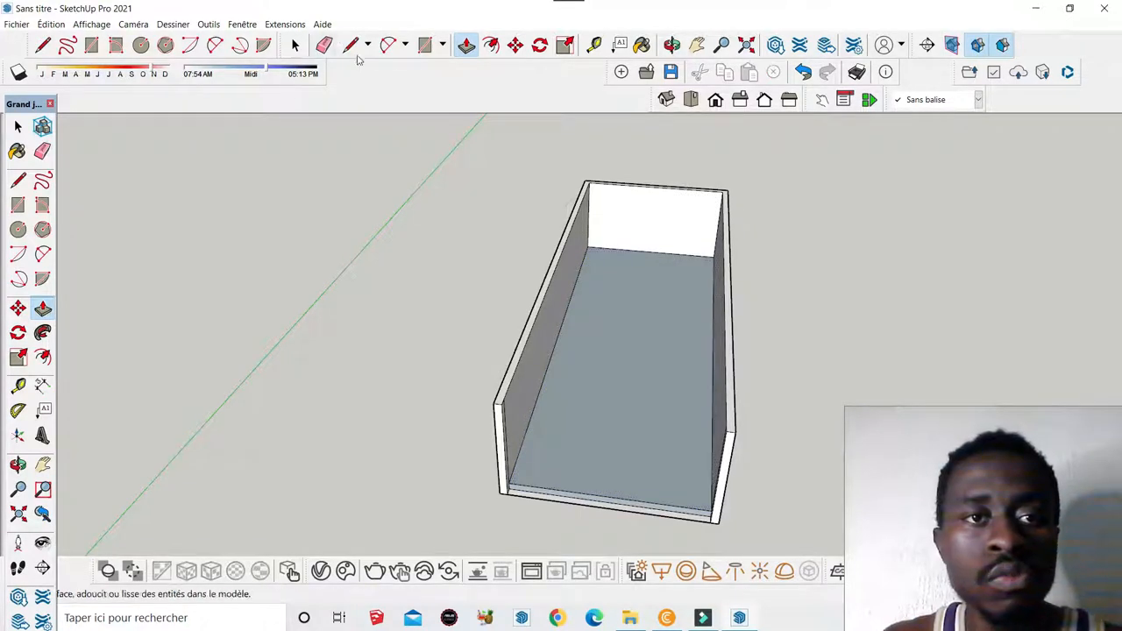
click(424, 45)
click(592, 184)
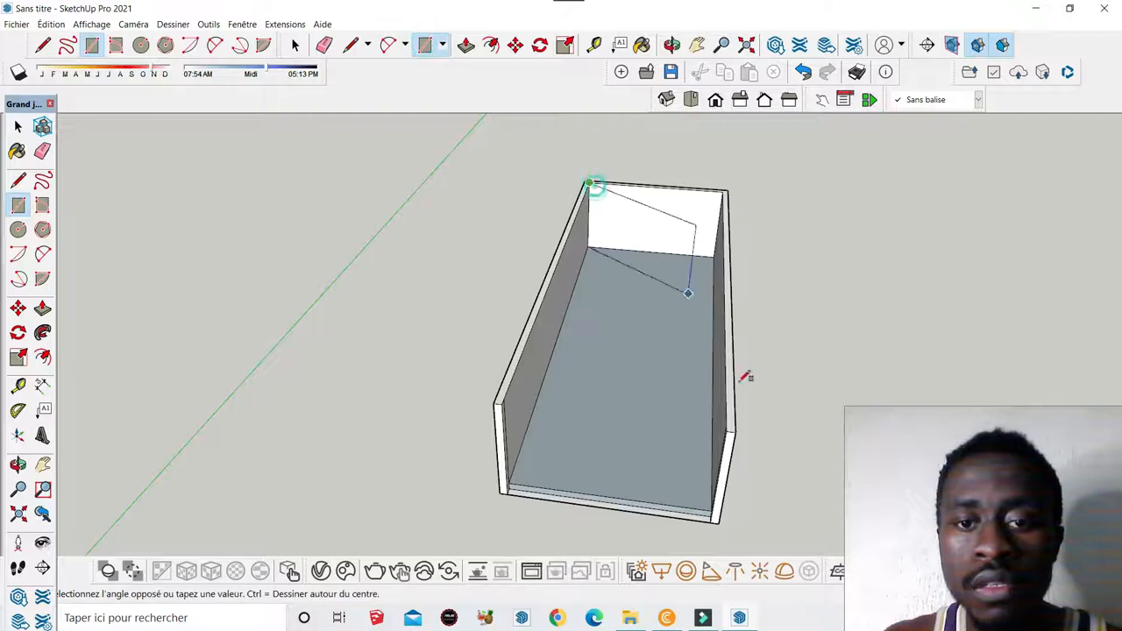
click(731, 424)
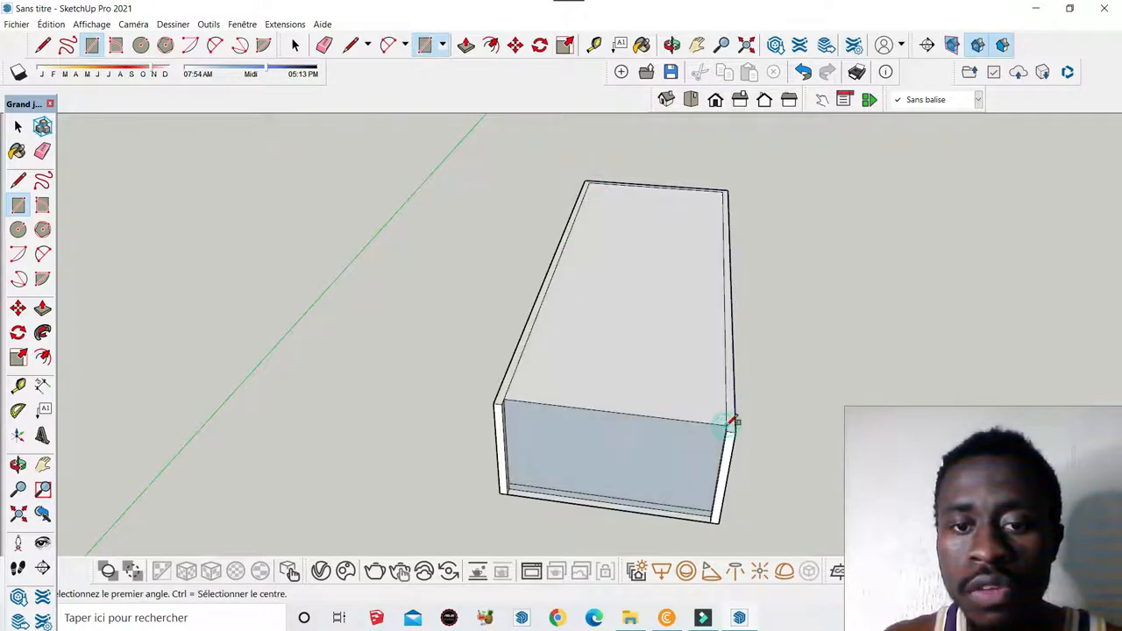
key(ctrl+z)
Step: Activate the Paint Bucket and move the floating default palette clear of the room model
mouse_move(566, 306)
middle_down()
mouse_move(393, 266)
mouse_move(422, 288)
middle_up()
scroll(424, 288, up, 1)
scroll(468, 182, down, 2)
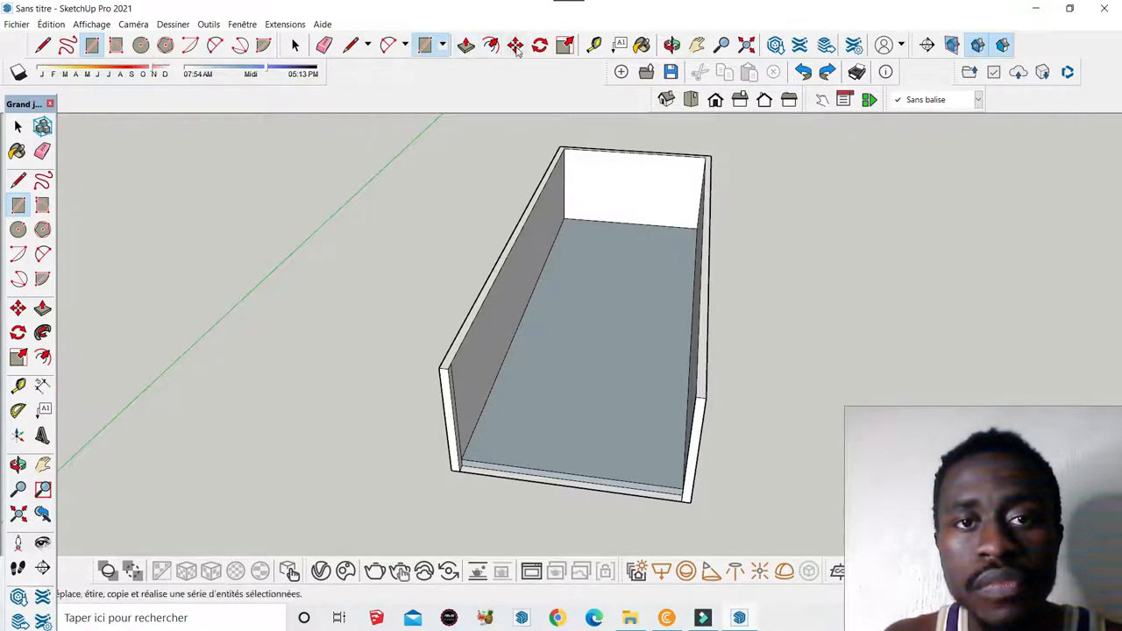
key(b)
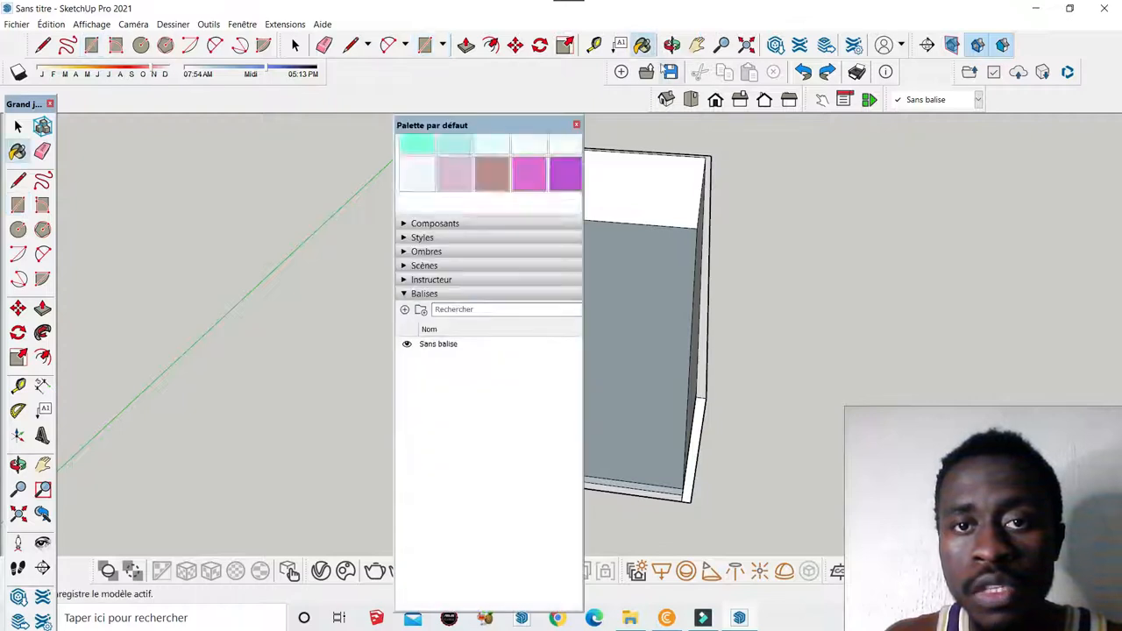
drag(538, 129, 883, 39)
scroll(688, 174, down, 3)
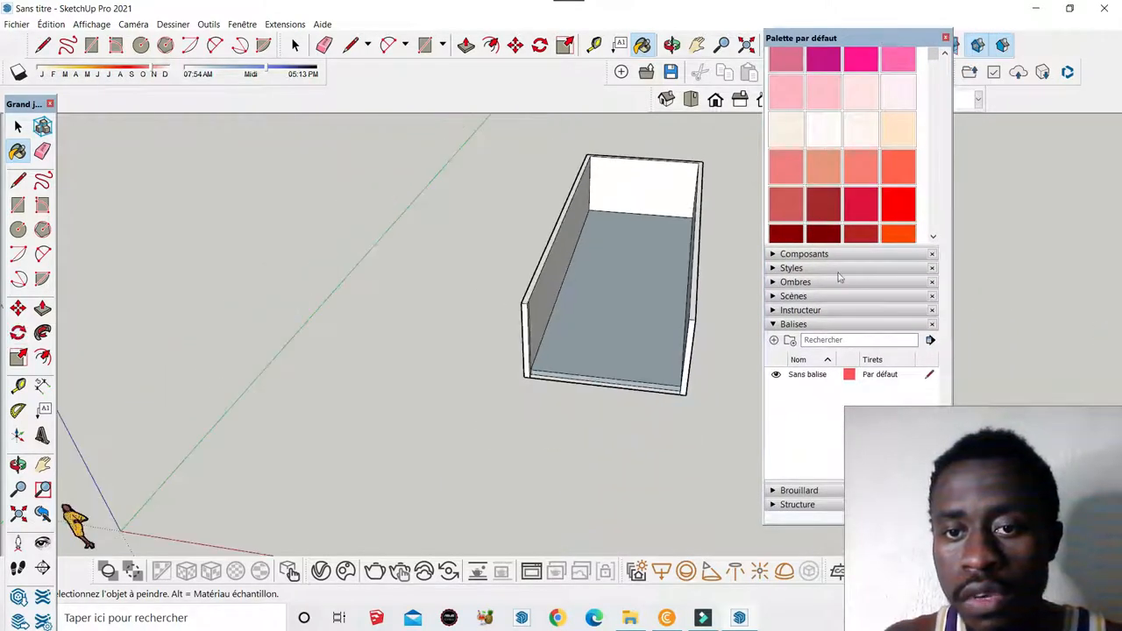
Step: Paint the room's floor face with the Carreau carré blanc material from the Carrelage collection
scroll(634, 225, up, 3)
scroll(868, 211, up, 3)
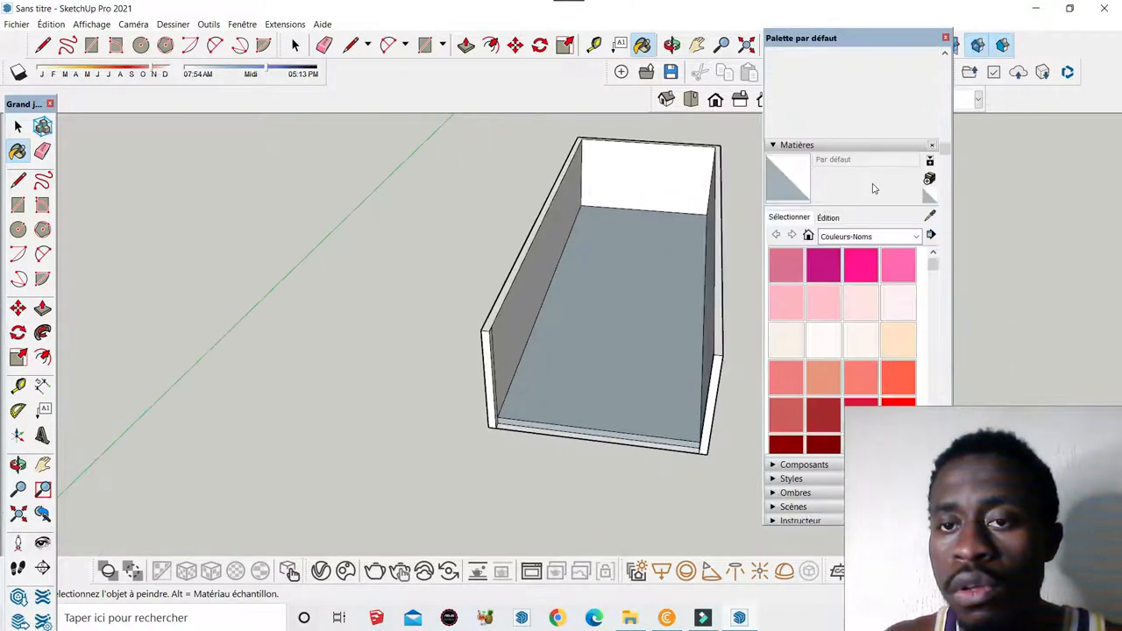
click(915, 236)
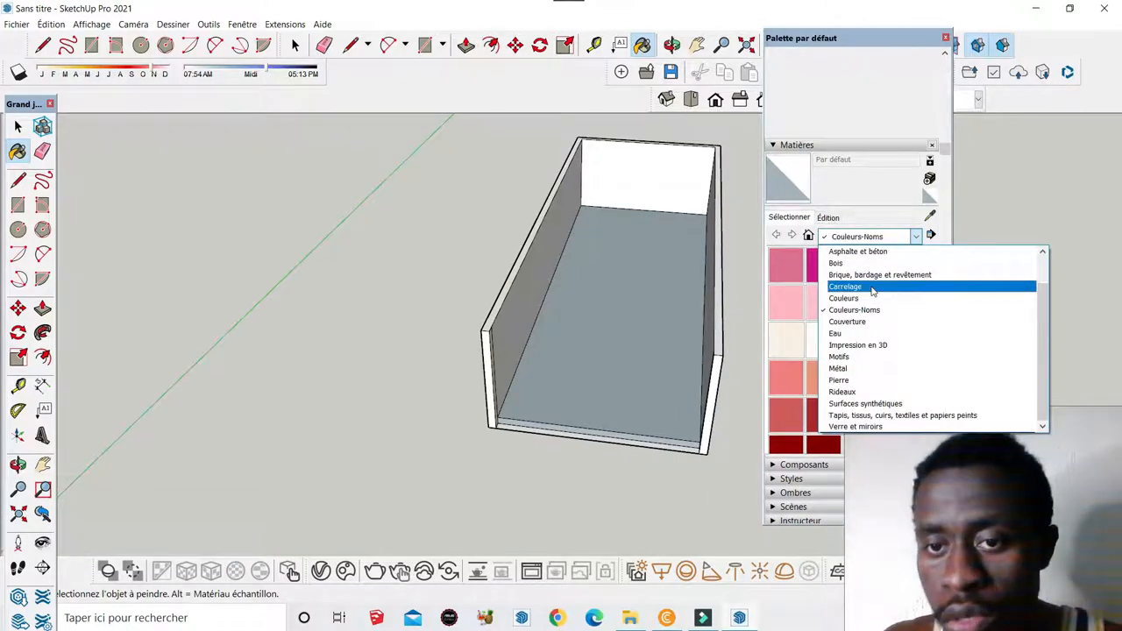
click(871, 286)
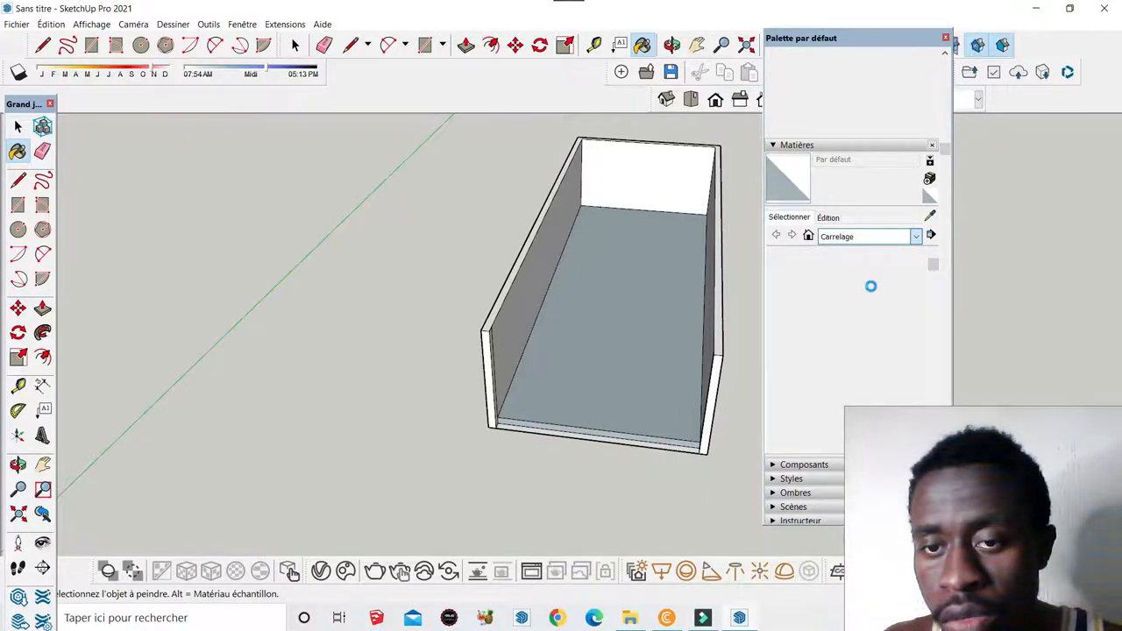
click(785, 298)
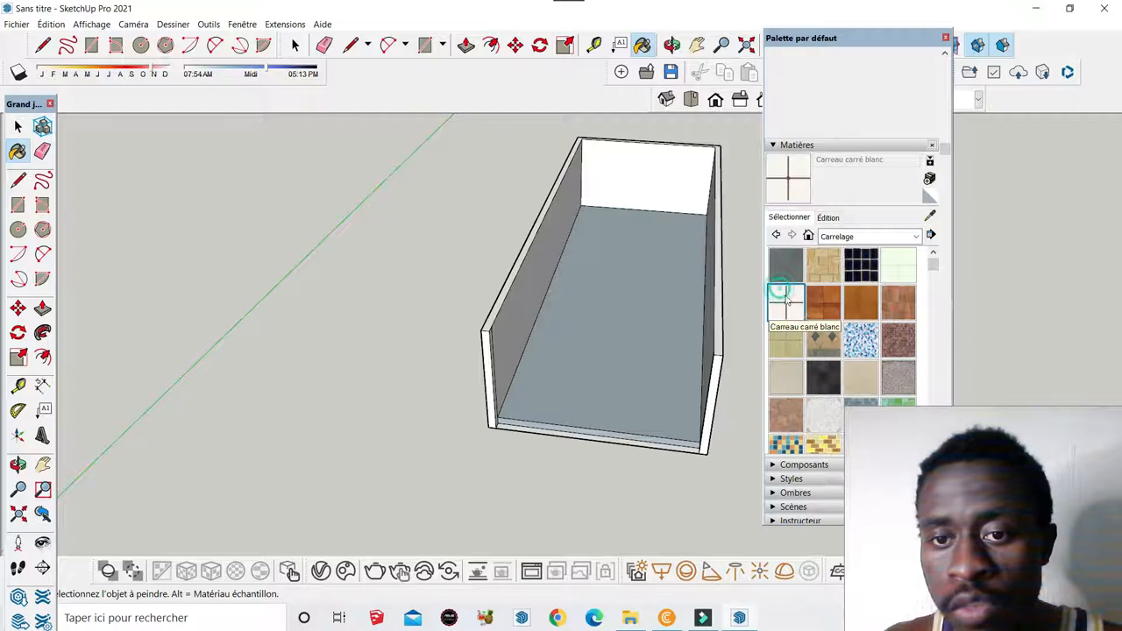
click(697, 306)
middle_drag(476, 321, 613, 215)
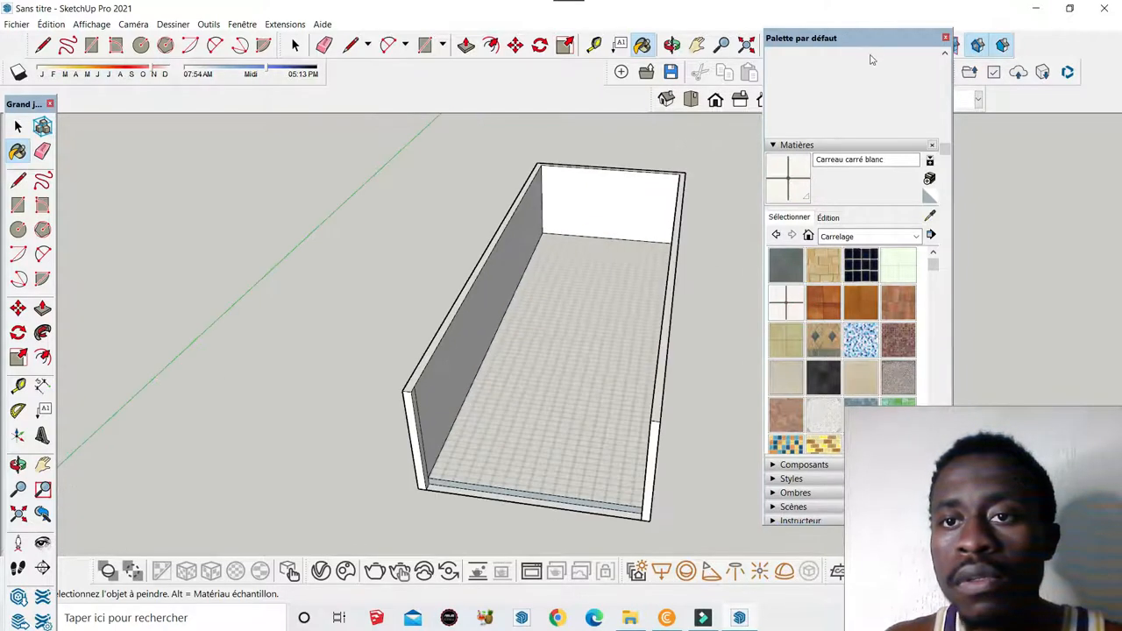
Step: Place the materials palette at the edge of the workspace, away from the tiled room
mouse_move(877, 44)
mouse_down()
mouse_move(981, 138)
mouse_move(1072, 129)
mouse_move(1057, 130)
mouse_up()
scroll(628, 225, up, 3)
scroll(599, 207, down, 3)
scroll(539, 225, up, 2)
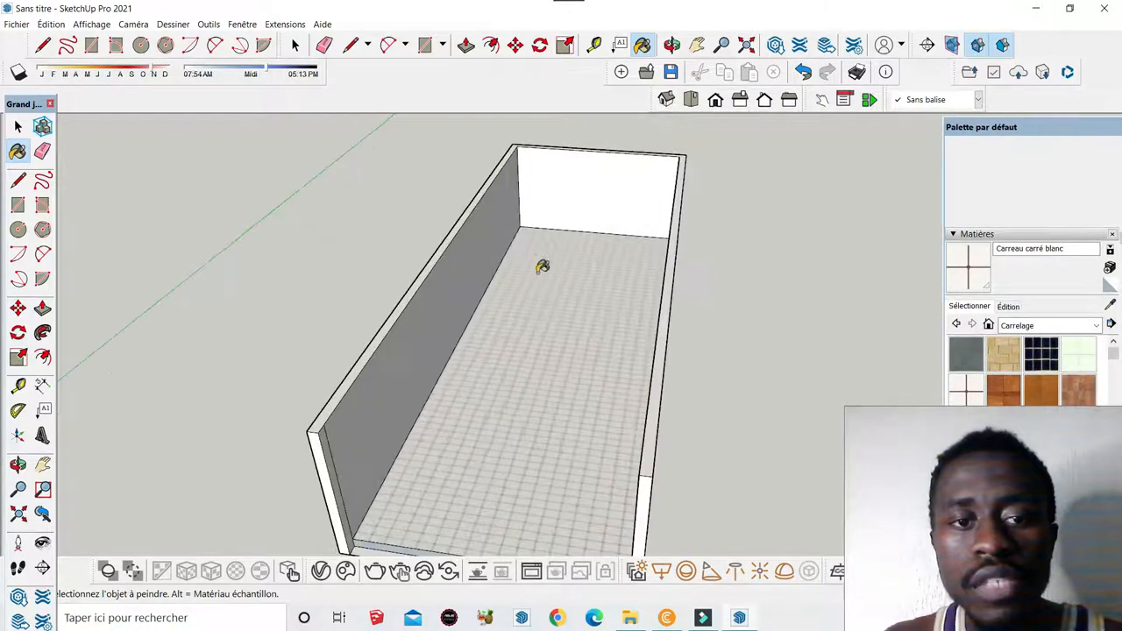
scroll(527, 281, down, 1)
scroll(530, 281, down, 2)
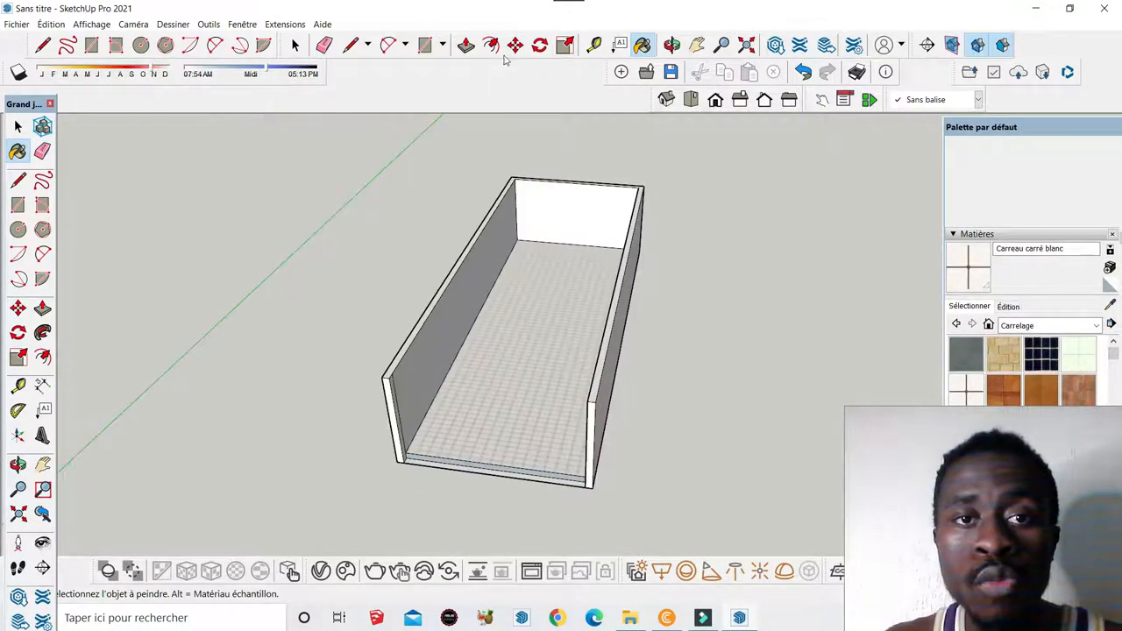
Step: Draw a rectangle of about 24 m² on the ground beside the room's long wall
click(672, 45)
drag(631, 289, 507, 233)
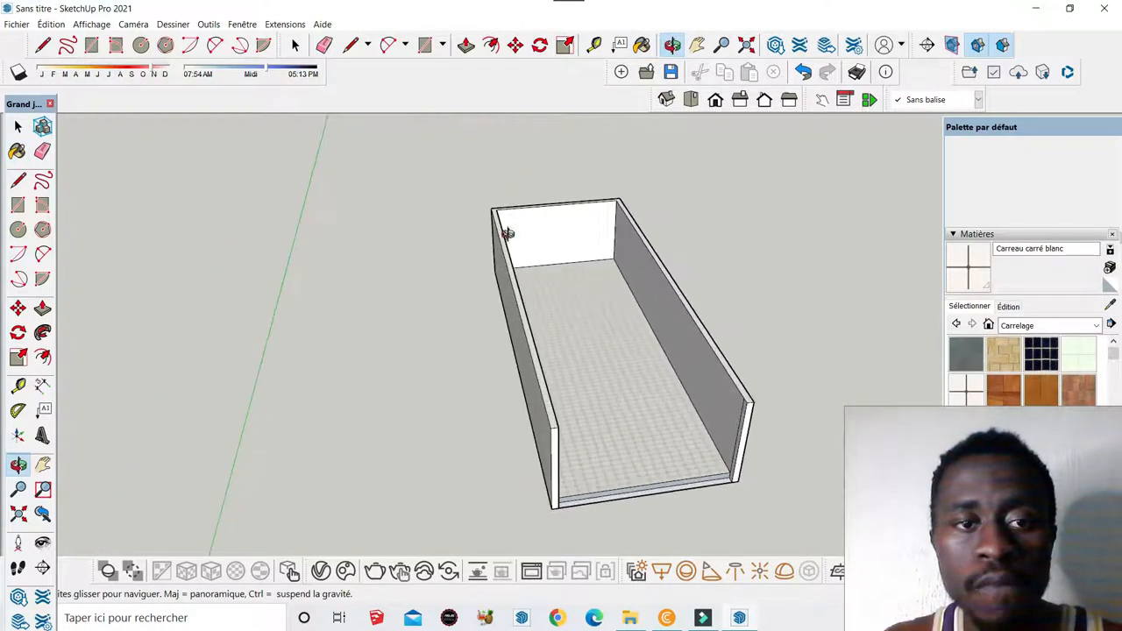
click(426, 45)
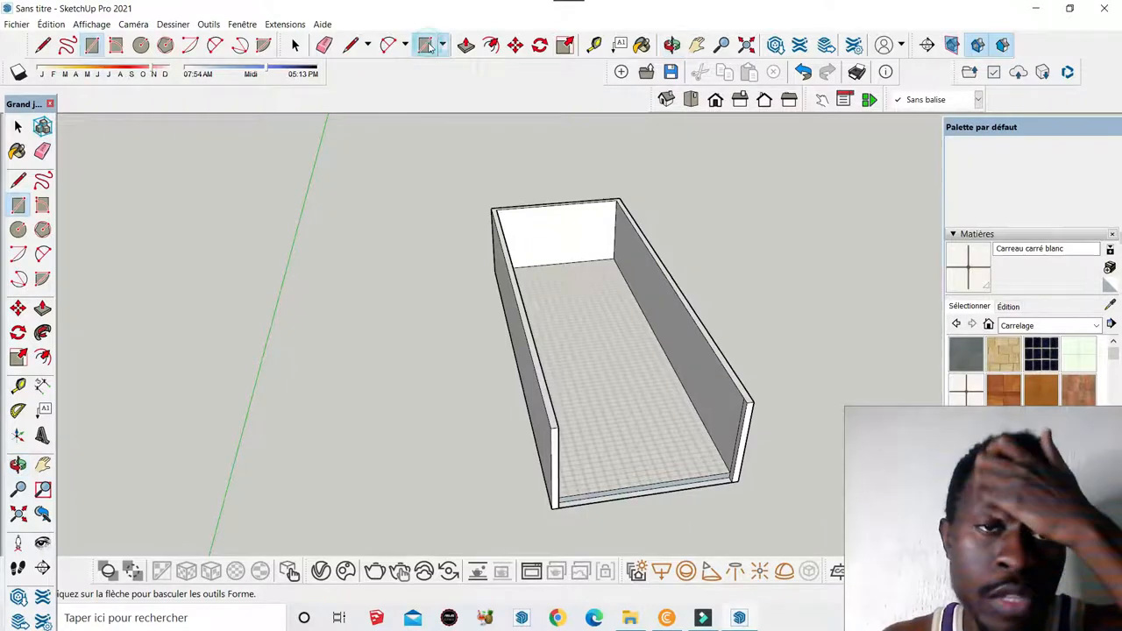
scroll(289, 276, up, 2)
click(305, 307)
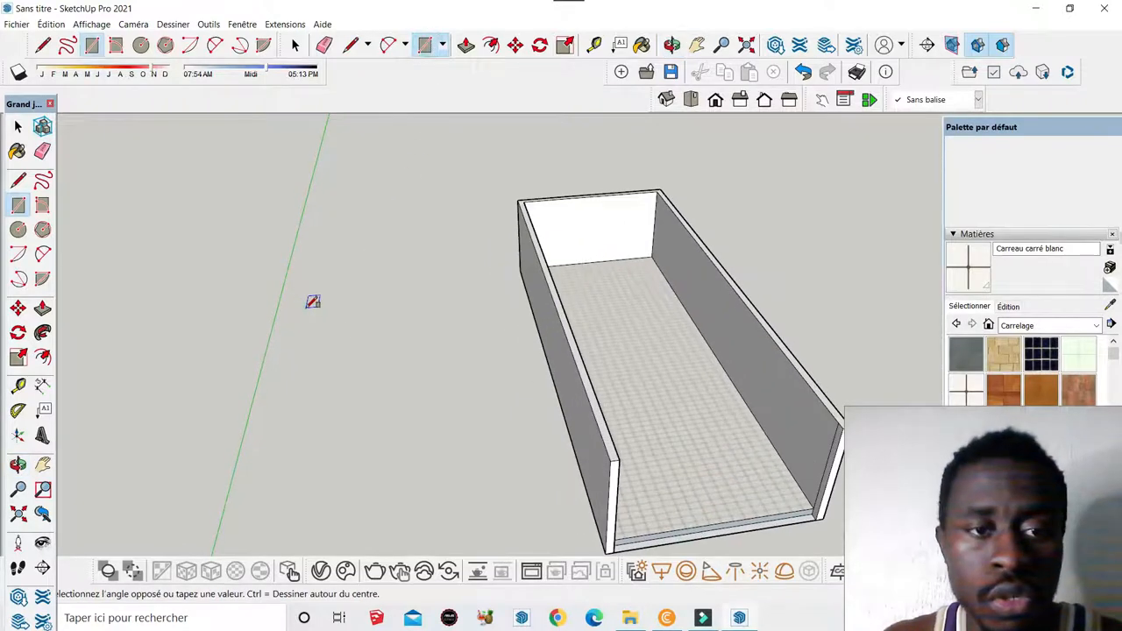
click(409, 412)
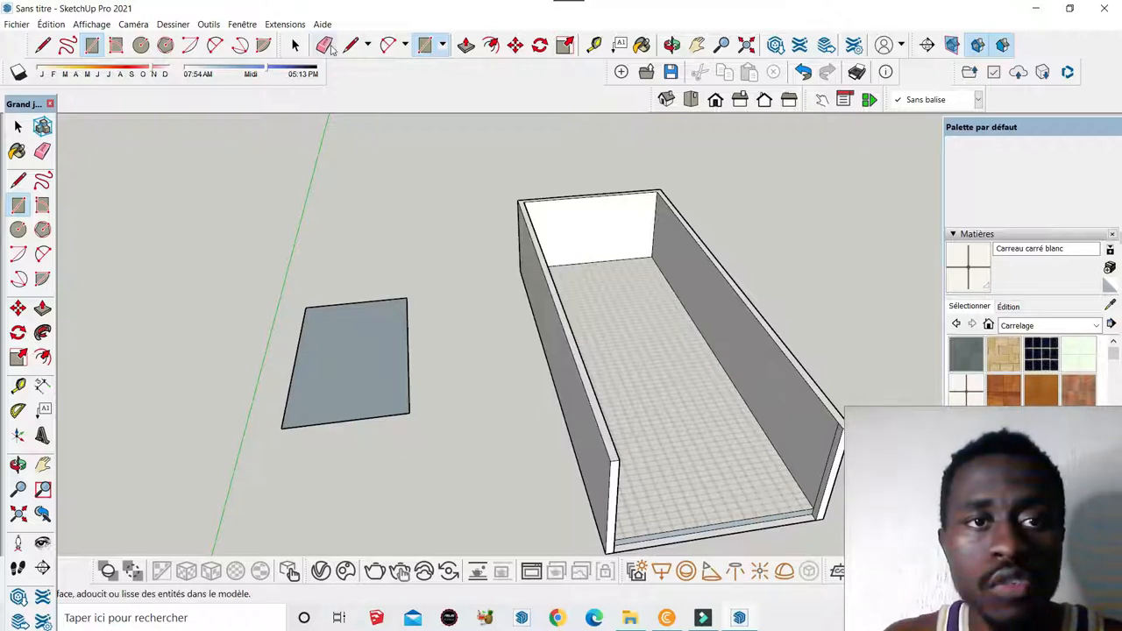
Step: Pull the new rectangle beside the room up slightly to form a thin slab
click(465, 45)
click(375, 327)
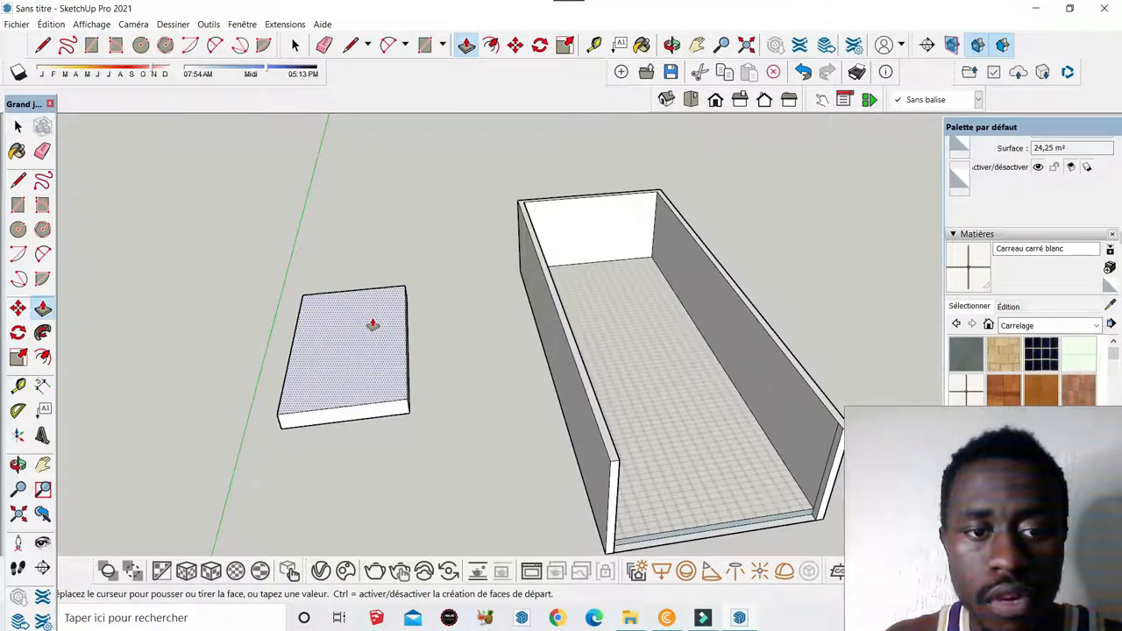
click(372, 325)
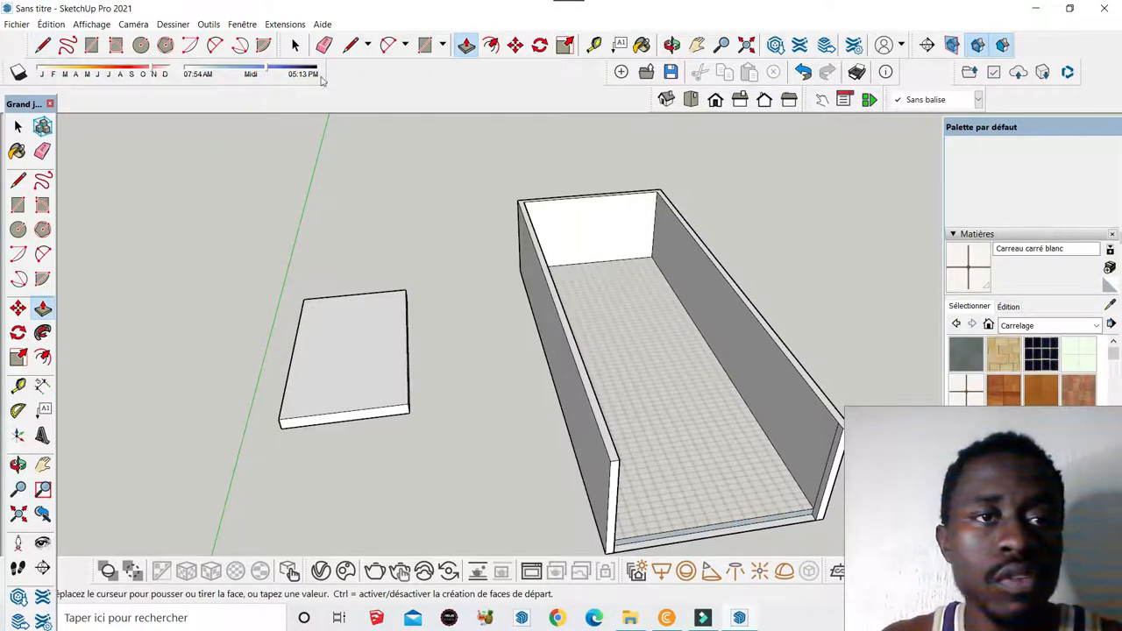
Step: Select the whole slab and move it by its lower corner onto the wall top's outer corner at the closed end
click(18, 127)
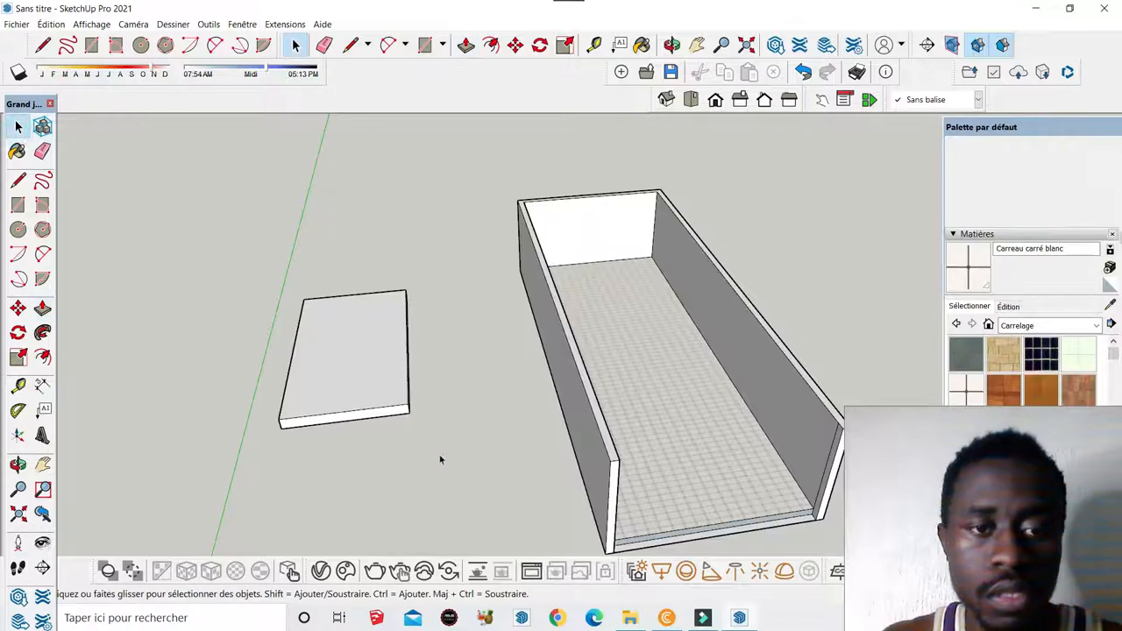
drag(253, 266, 254, 267)
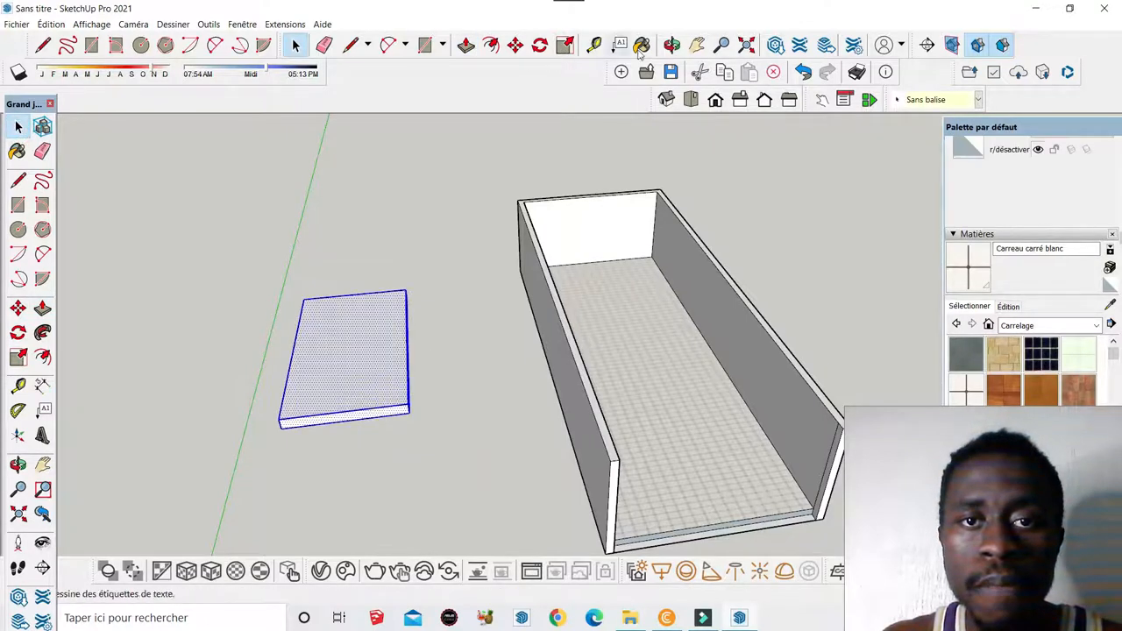
click(672, 45)
drag(441, 386, 577, 252)
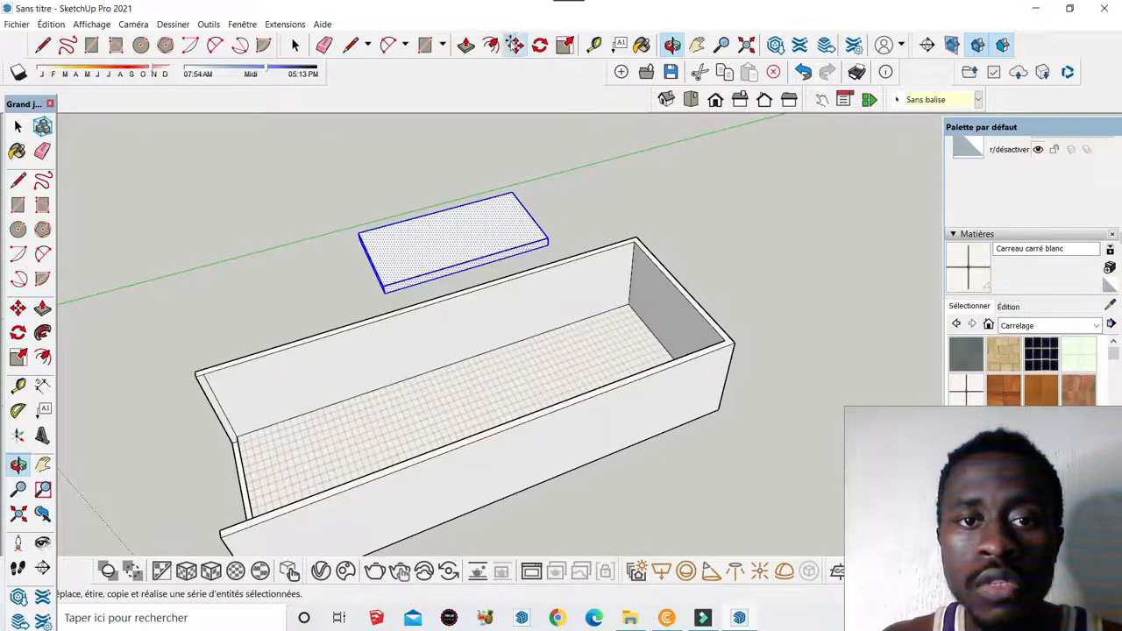
click(514, 44)
click(545, 245)
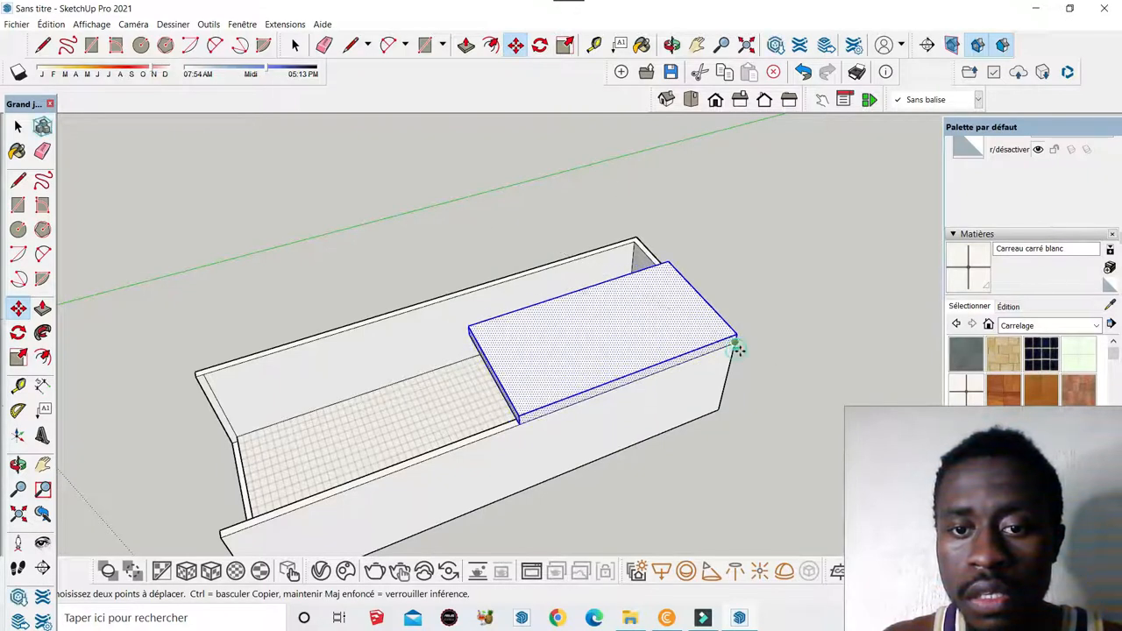
click(735, 341)
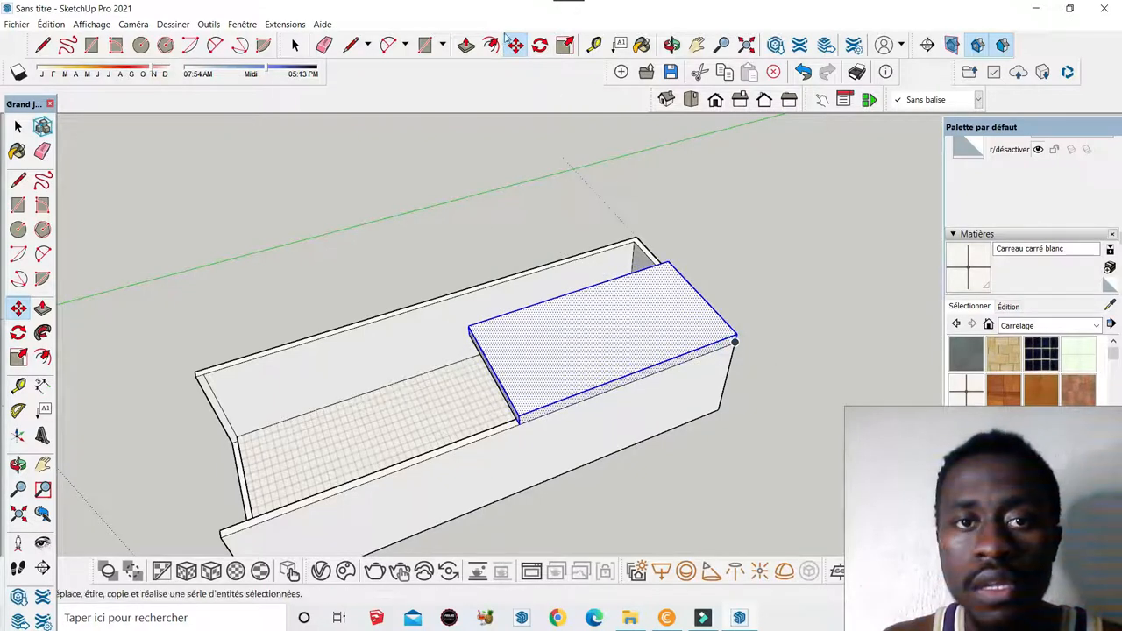
Step: Pull the roof slab's long side face out to the outer edge of the opposite long wall
click(673, 45)
drag(574, 176, 438, 264)
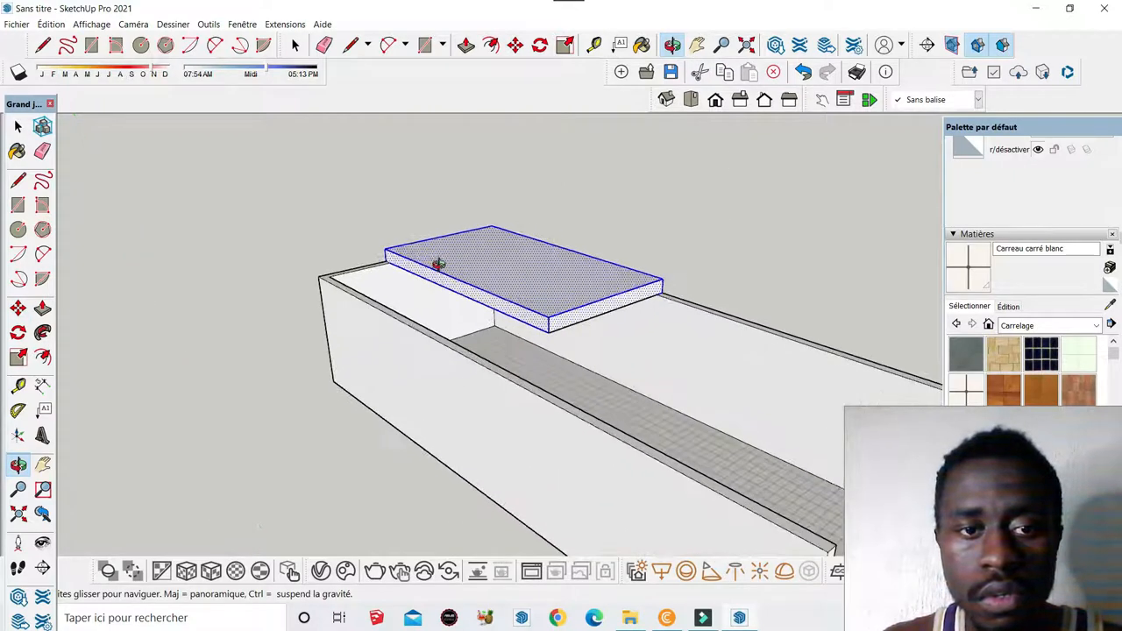
click(465, 45)
click(494, 303)
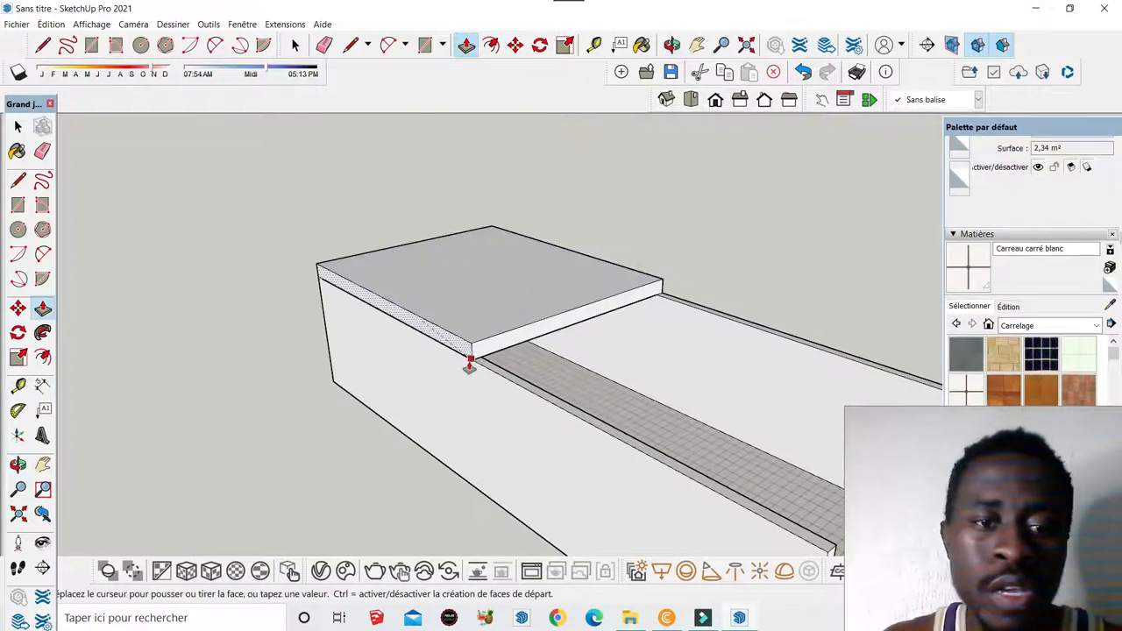
click(469, 366)
Step: Extend the roof slab's end face along the walls to line up with the wall ends at the open front
middle_drag(464, 363, 494, 283)
click(482, 272)
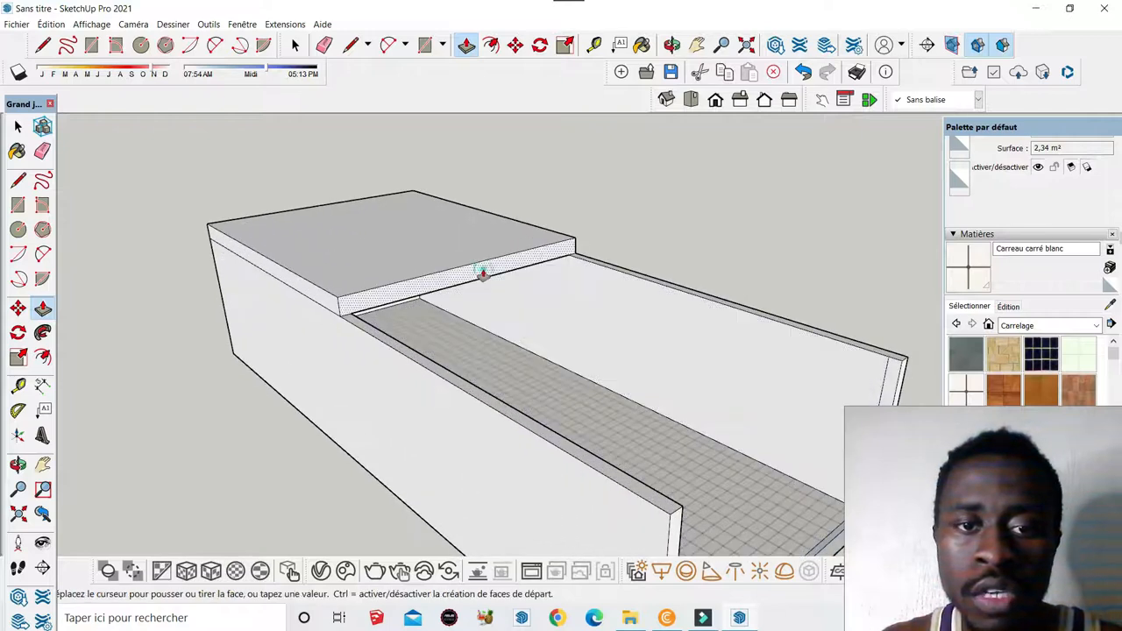
click(639, 487)
scroll(225, 281, down, 3)
scroll(414, 306, up, 2)
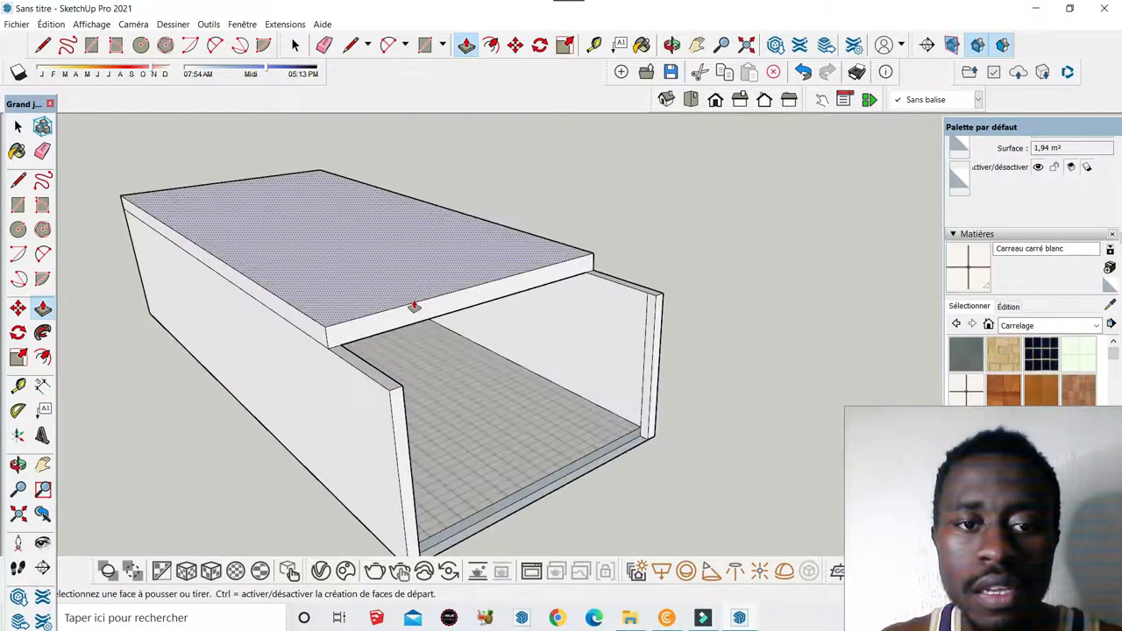
click(414, 307)
click(401, 430)
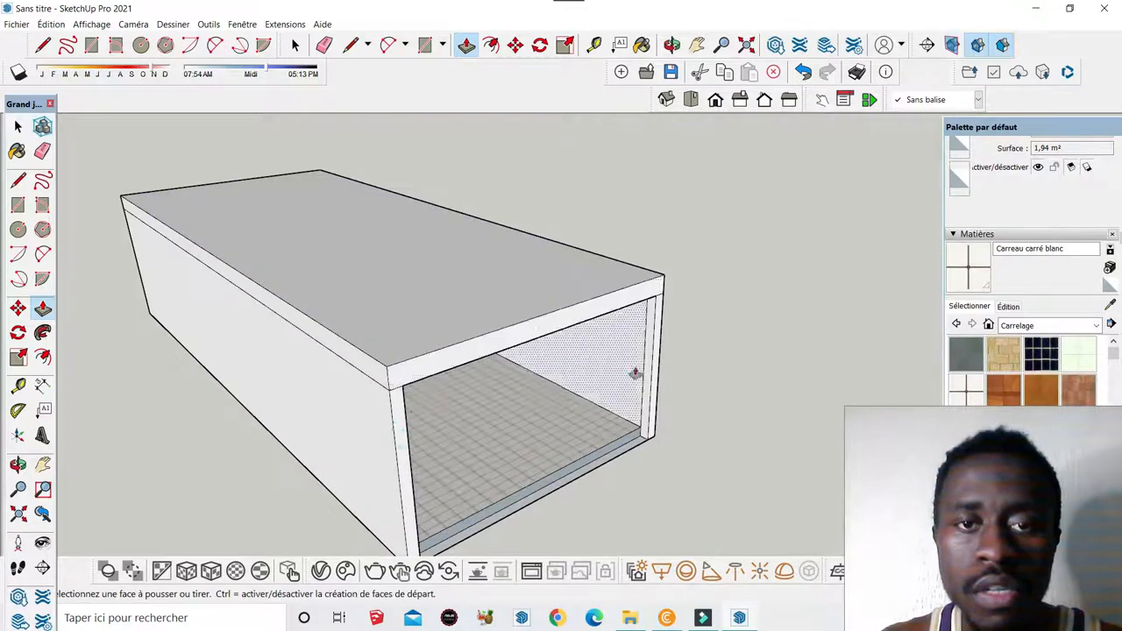
Step: Examine the roofed room from outside and through its open front, checking the roof, walls and floor edge
scroll(634, 373, down, 3)
click(672, 45)
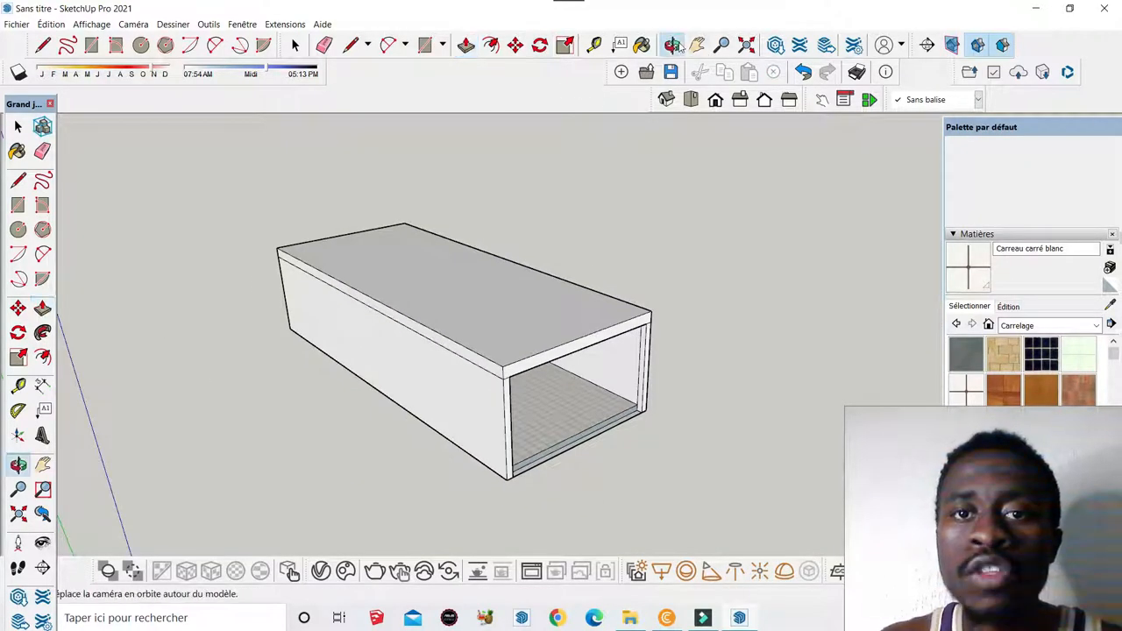
drag(692, 387, 474, 284)
scroll(415, 312, up, 2)
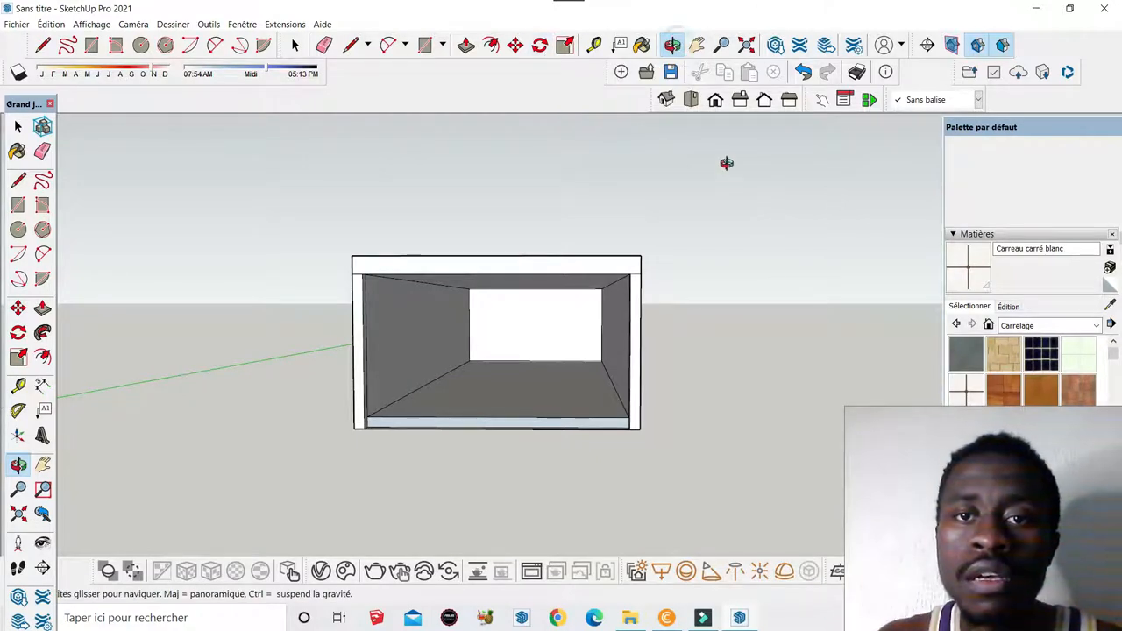
drag(748, 172, 581, 326)
scroll(571, 318, down, 5)
scroll(529, 336, up, 6)
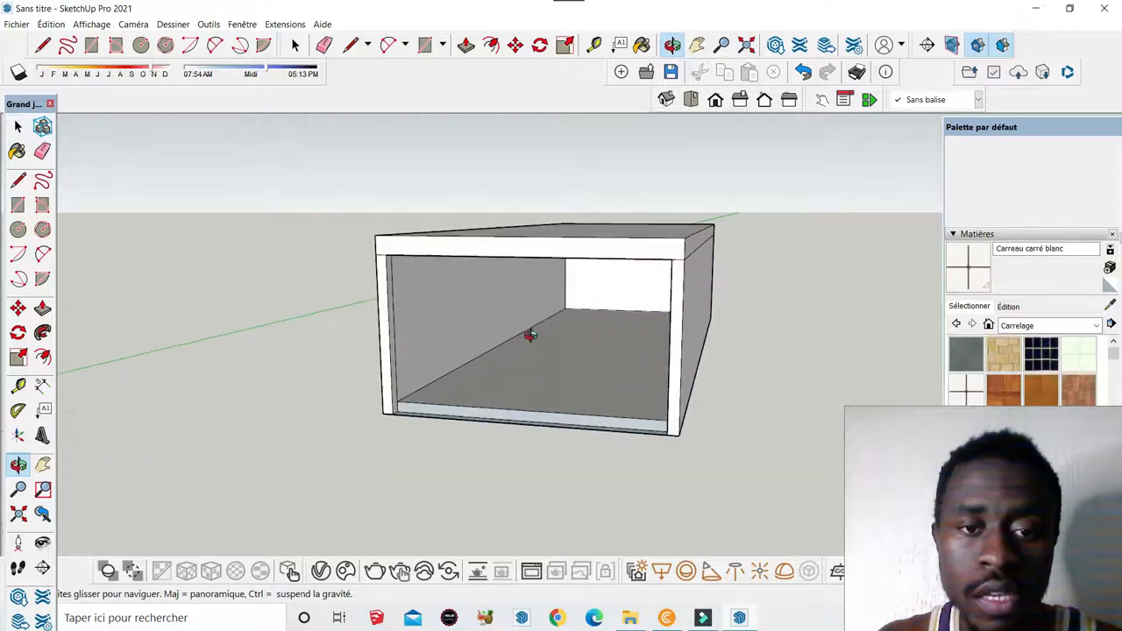
drag(597, 369, 568, 383)
scroll(590, 391, up, 2)
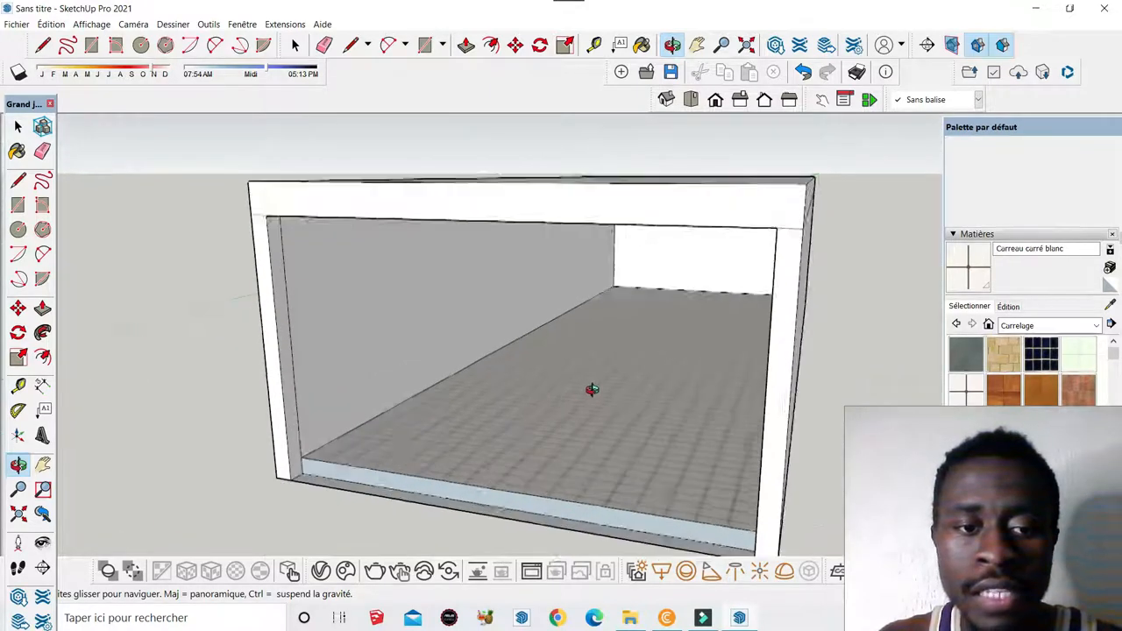
scroll(541, 391, down, 3)
scroll(483, 426, up, 2)
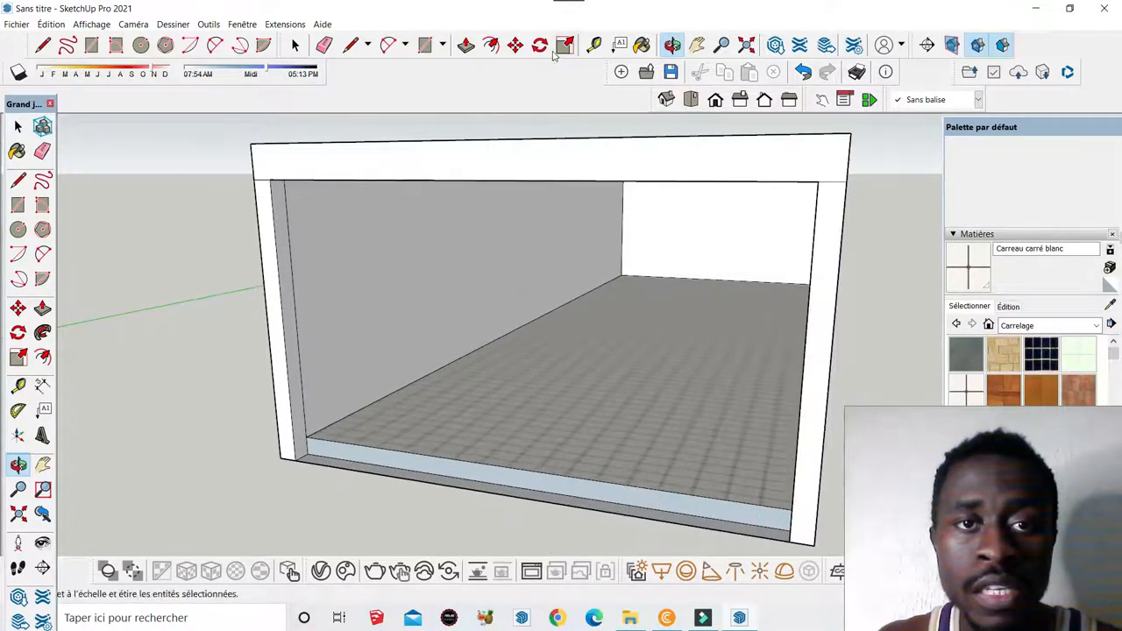
Step: Pull the floor's front edge face outward until it is flush with the wall ends at the open front
click(466, 44)
scroll(333, 447, up, 2)
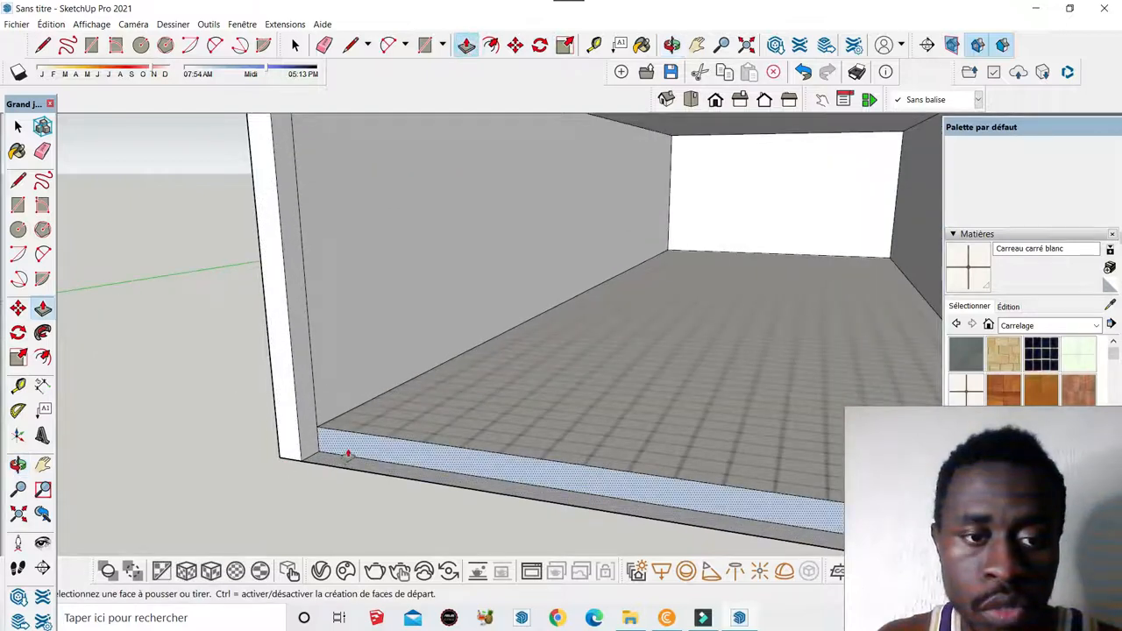
click(321, 452)
click(302, 433)
scroll(488, 446, down, 3)
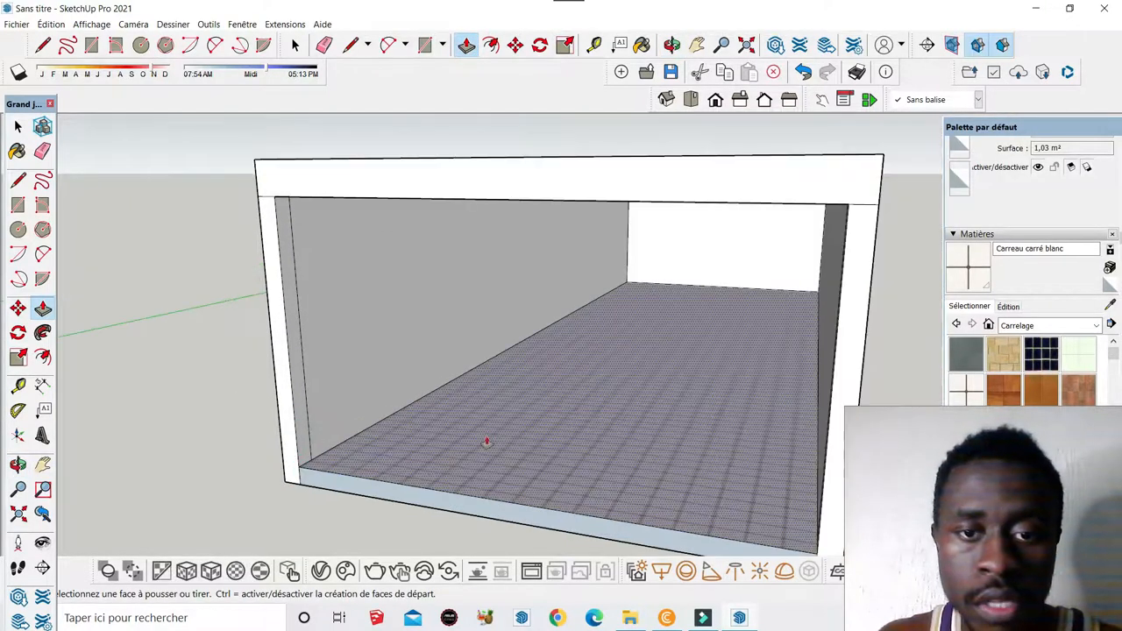
scroll(728, 383, up, 3)
scroll(832, 263, down, 3)
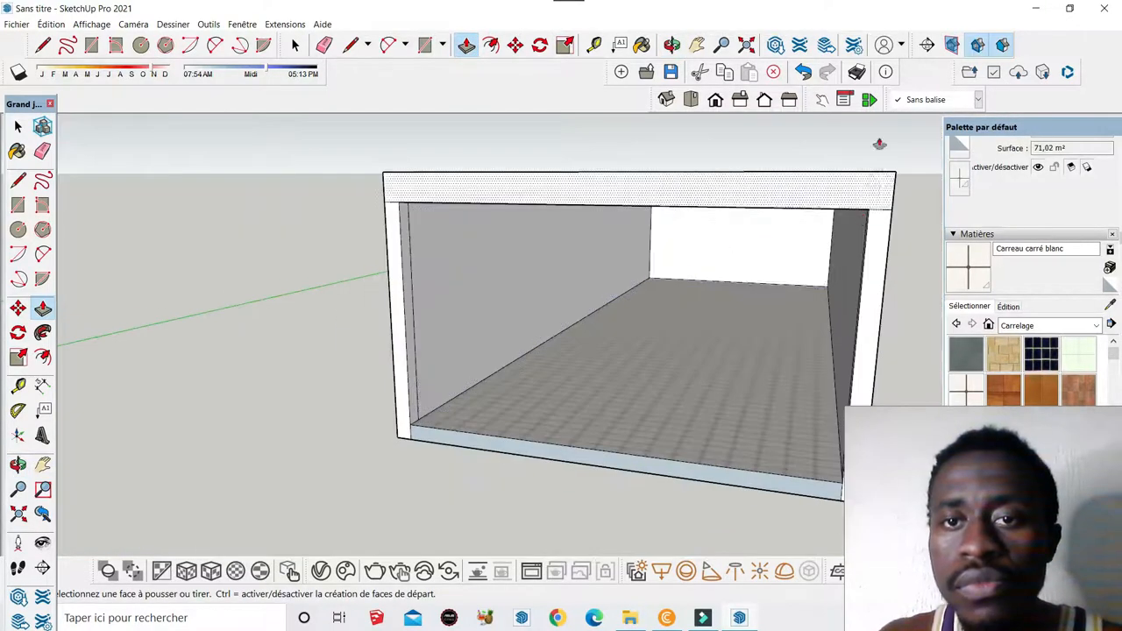
click(671, 45)
scroll(616, 338, down, 3)
drag(616, 338, 629, 312)
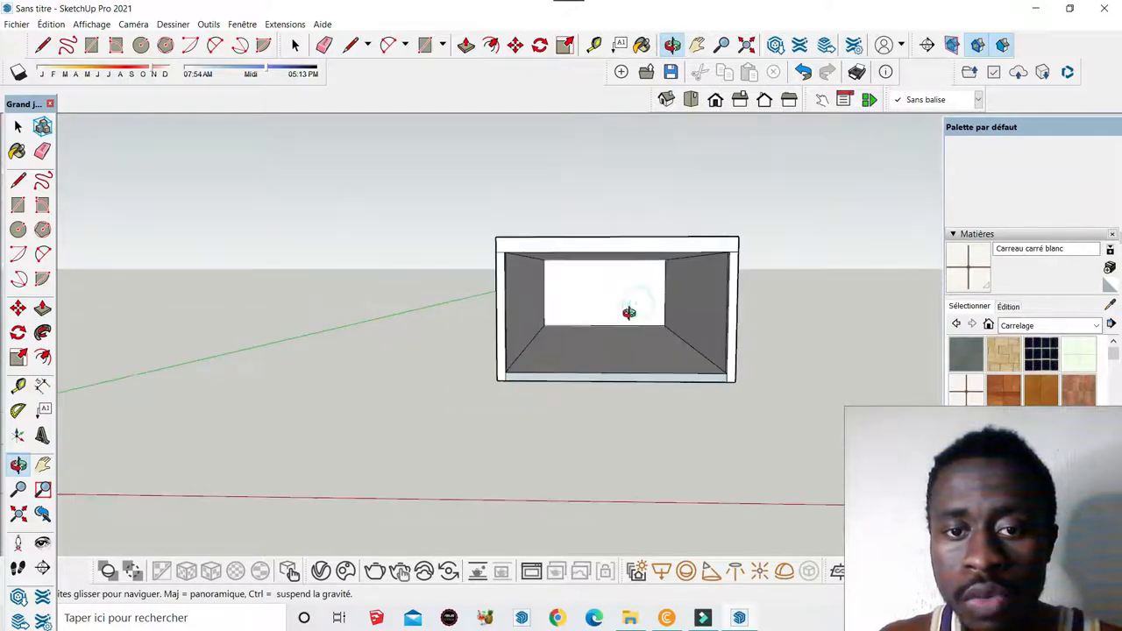
Step: Show the room's interior in front view, enlarge the visible materials area and open the Couleurs-Noms collection
click(715, 100)
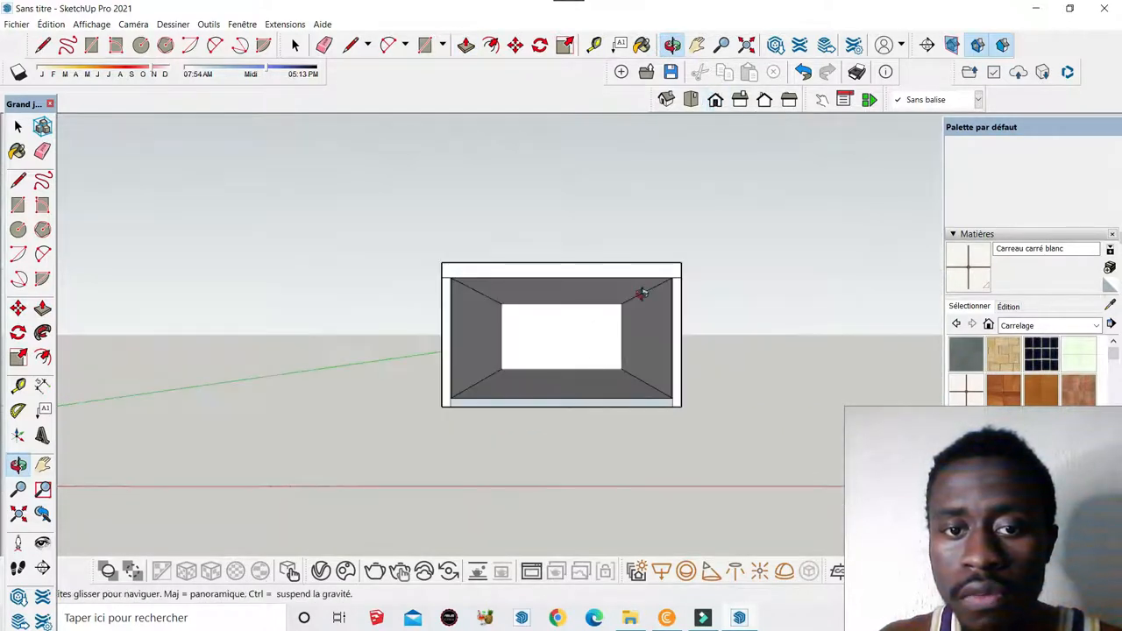
scroll(506, 387, up, 2)
scroll(506, 386, up, 4)
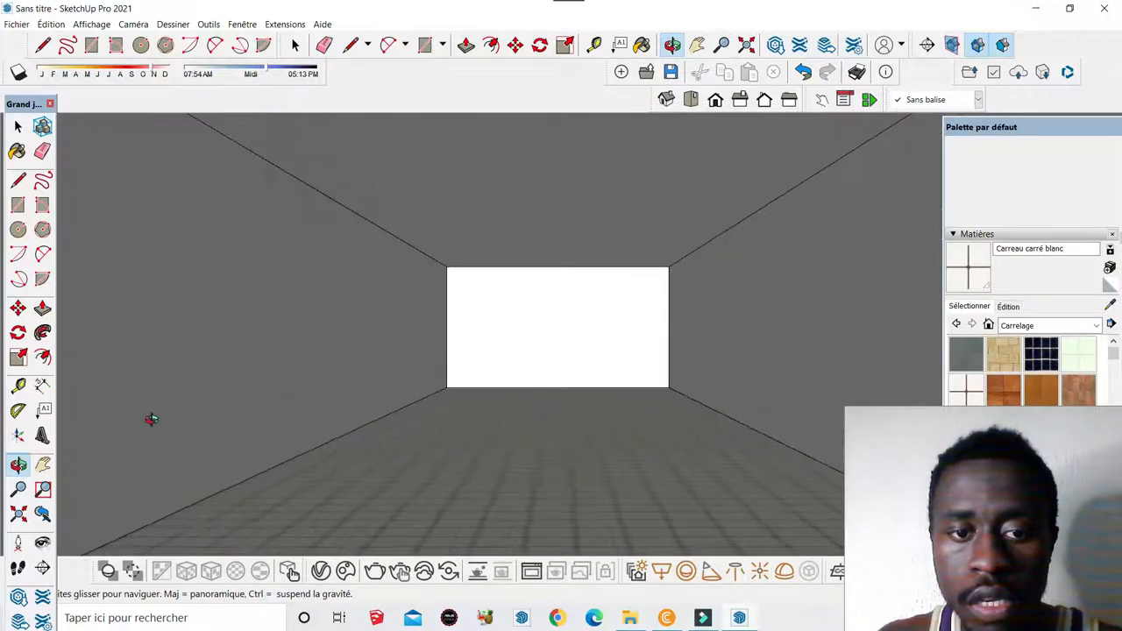
scroll(581, 476, up, 1)
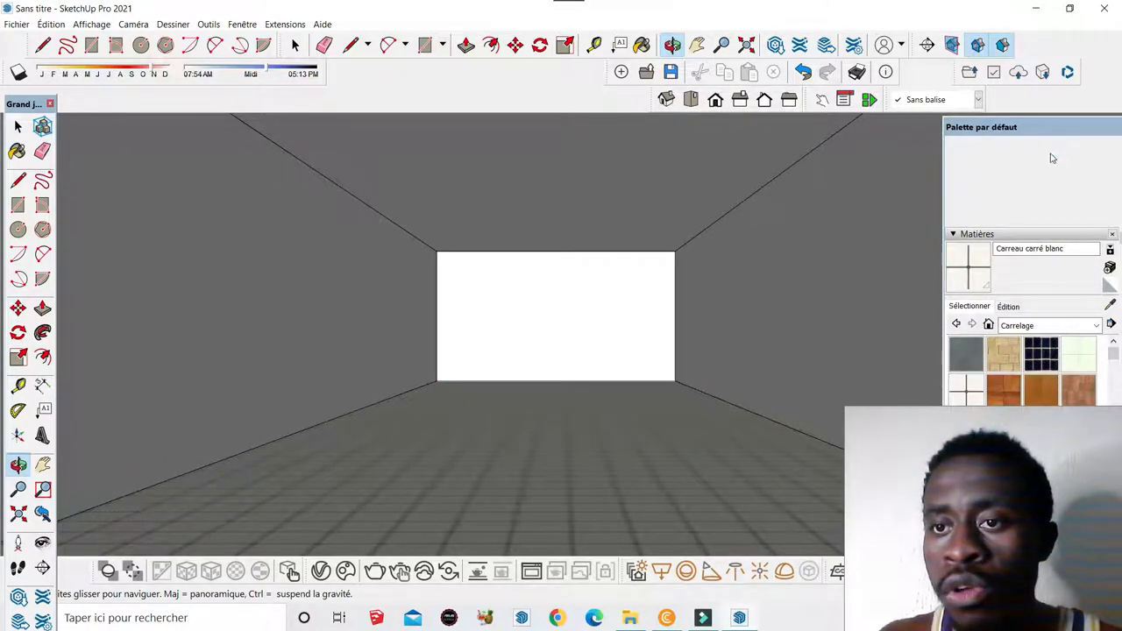
drag(1050, 123, 1036, 4)
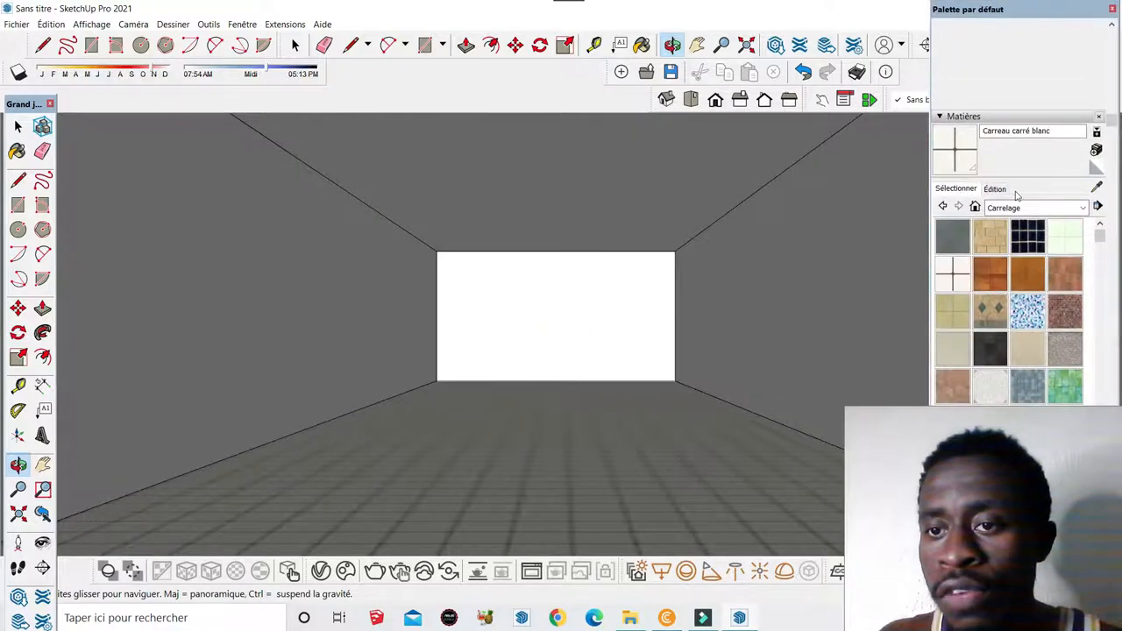
click(1078, 208)
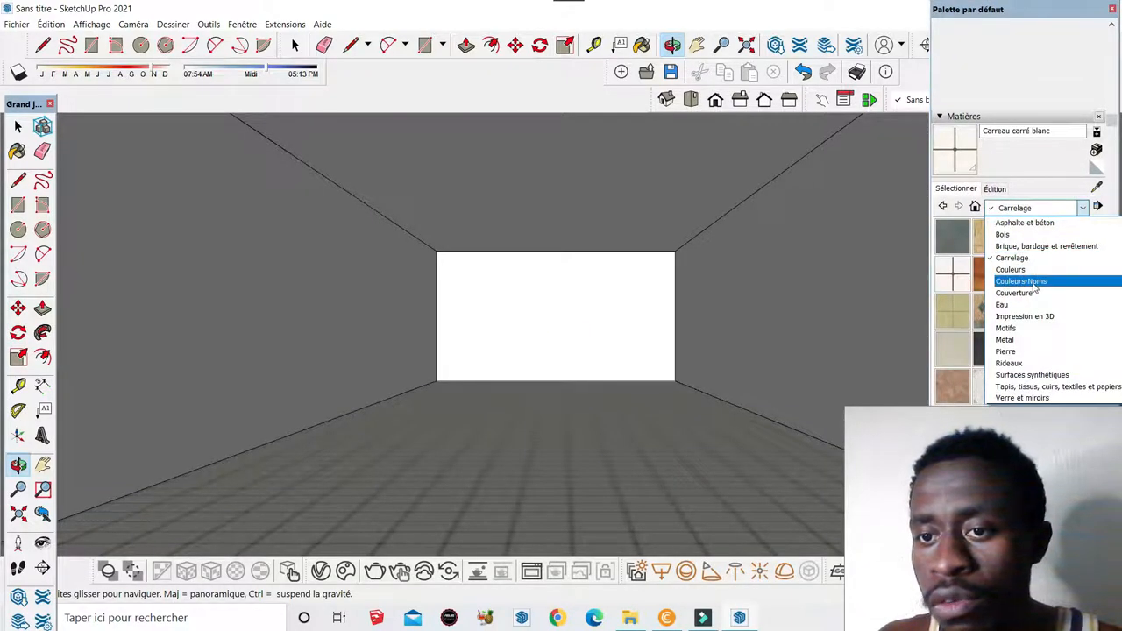
click(1035, 287)
scroll(1032, 290, down, 1)
scroll(991, 298, up, 1)
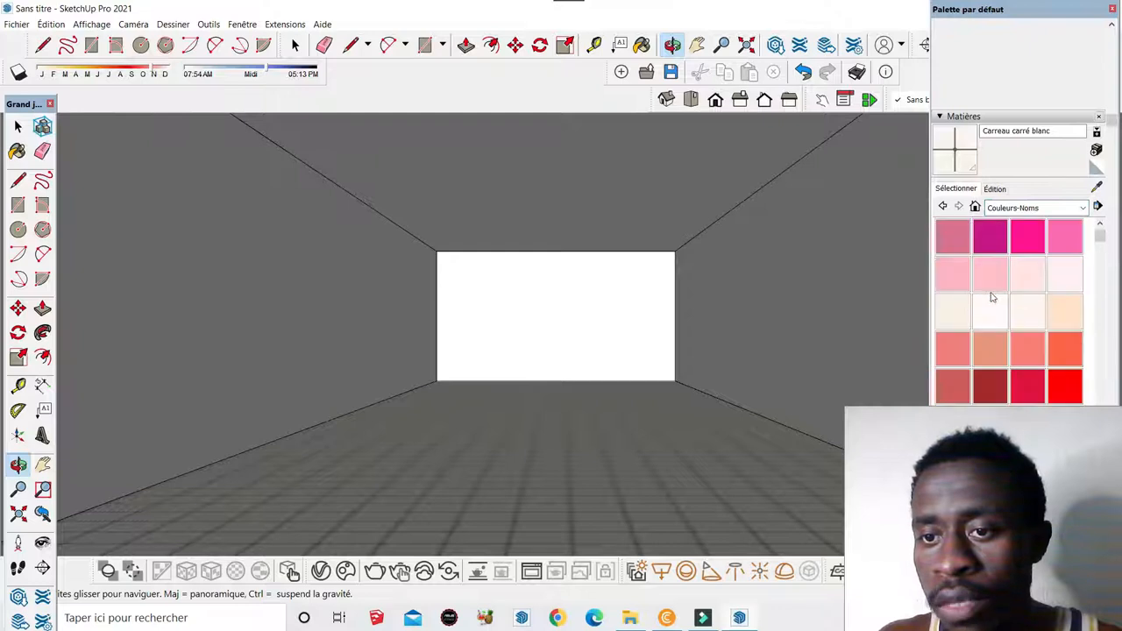
Step: Try 0010_Neige and 0011_Coquillage on a side wall, and paint the back wall and both side walls inside with 0012_Bisque
click(992, 298)
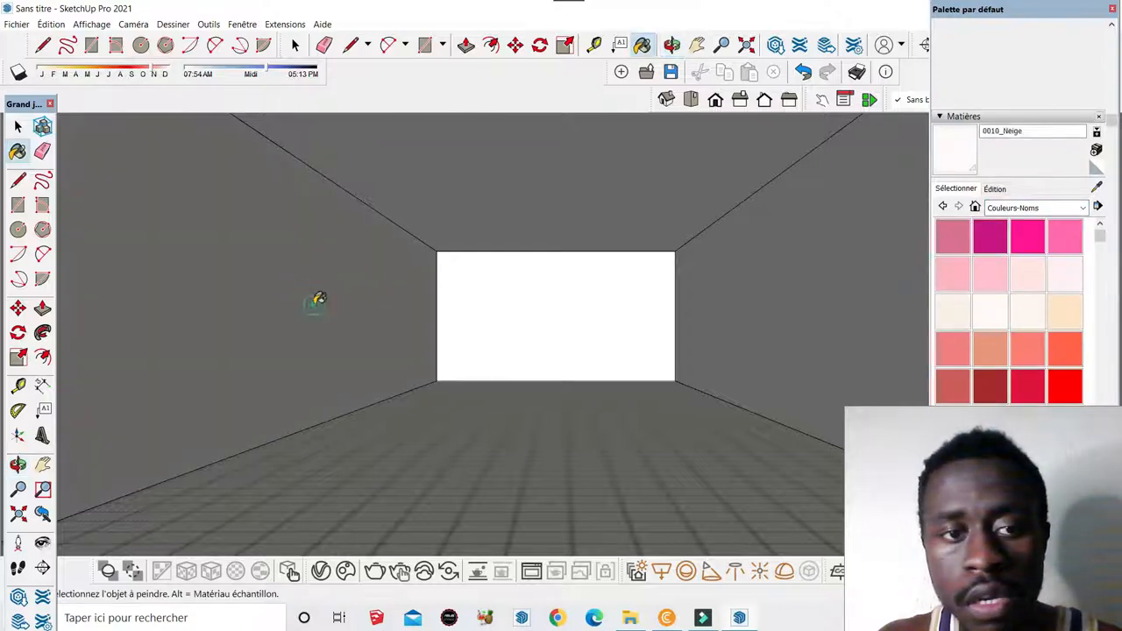
click(1034, 314)
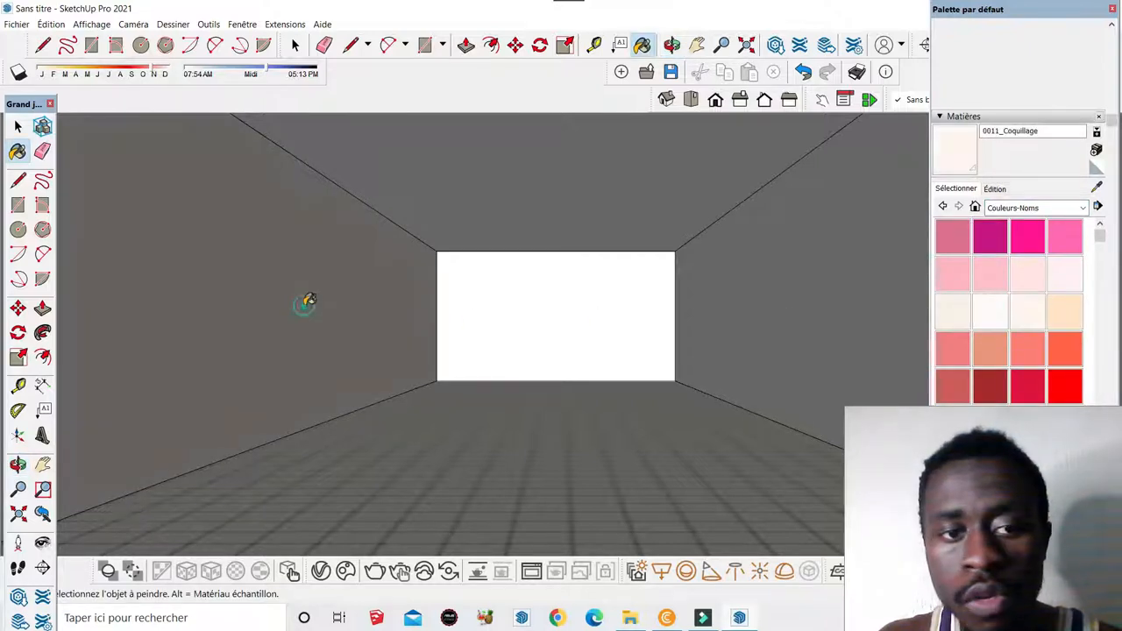
click(1055, 309)
click(829, 298)
click(601, 294)
click(331, 295)
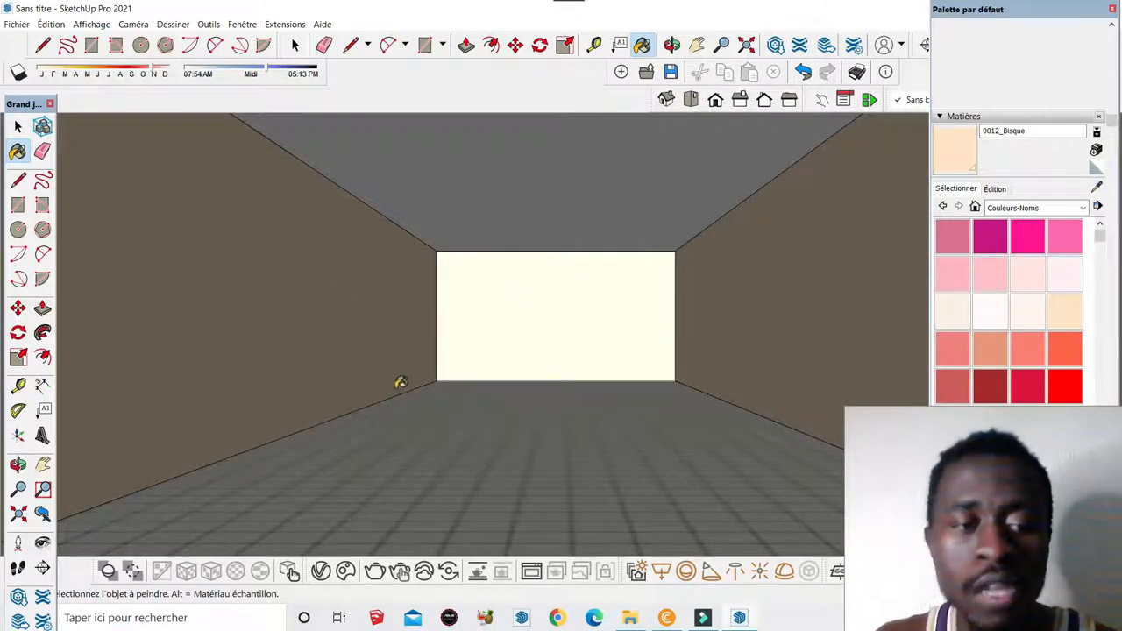
click(671, 45)
drag(631, 261, 632, 307)
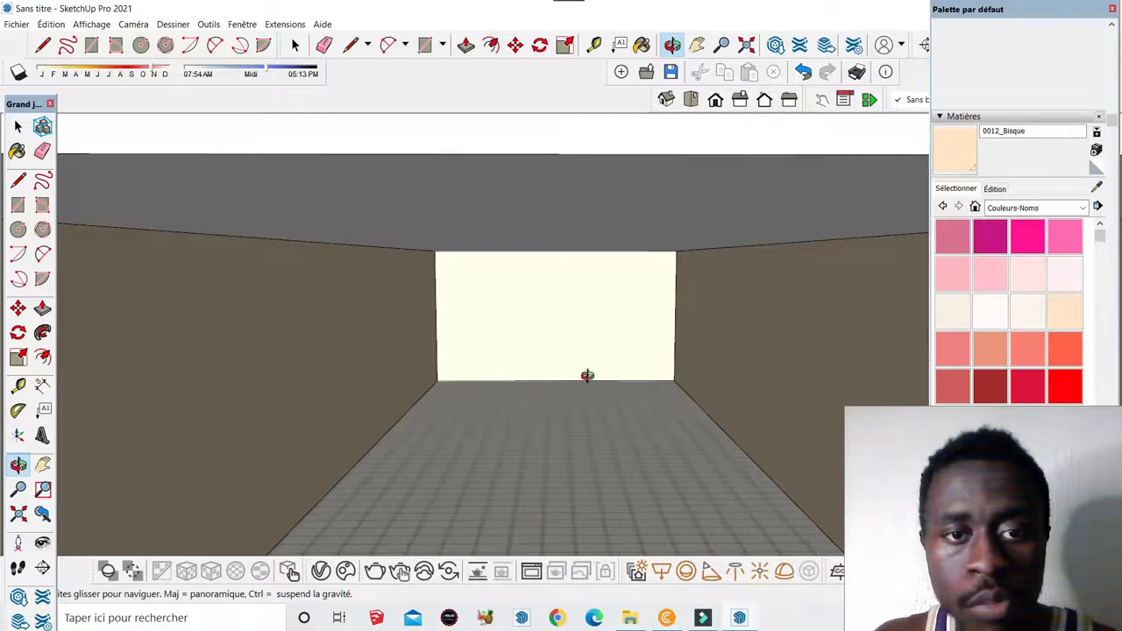
click(492, 50)
click(529, 468)
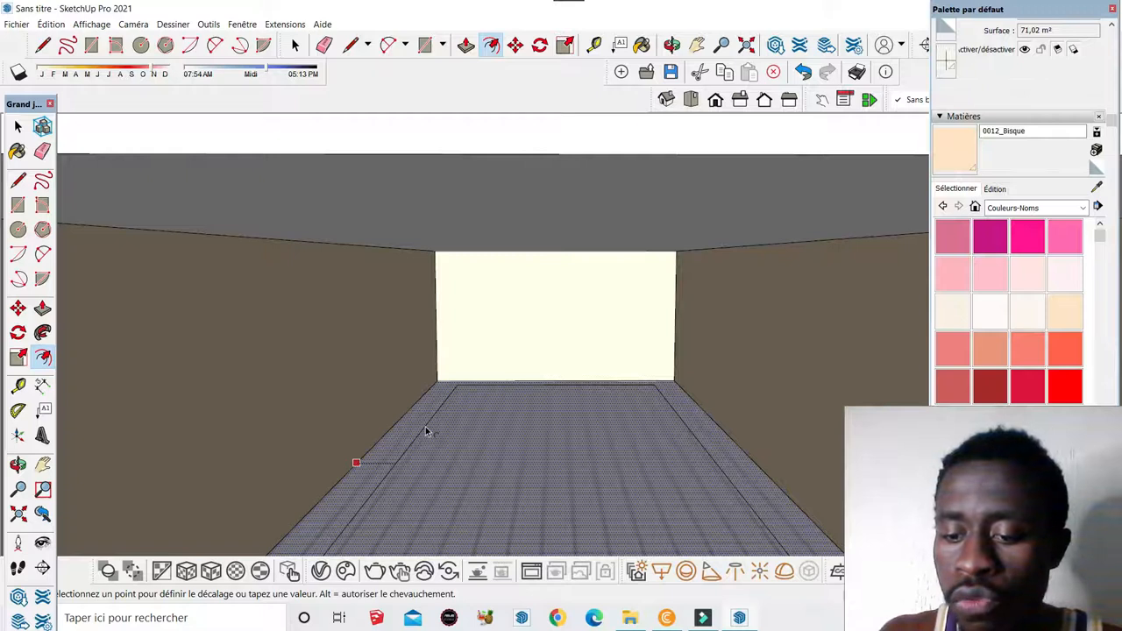
key(Escape)
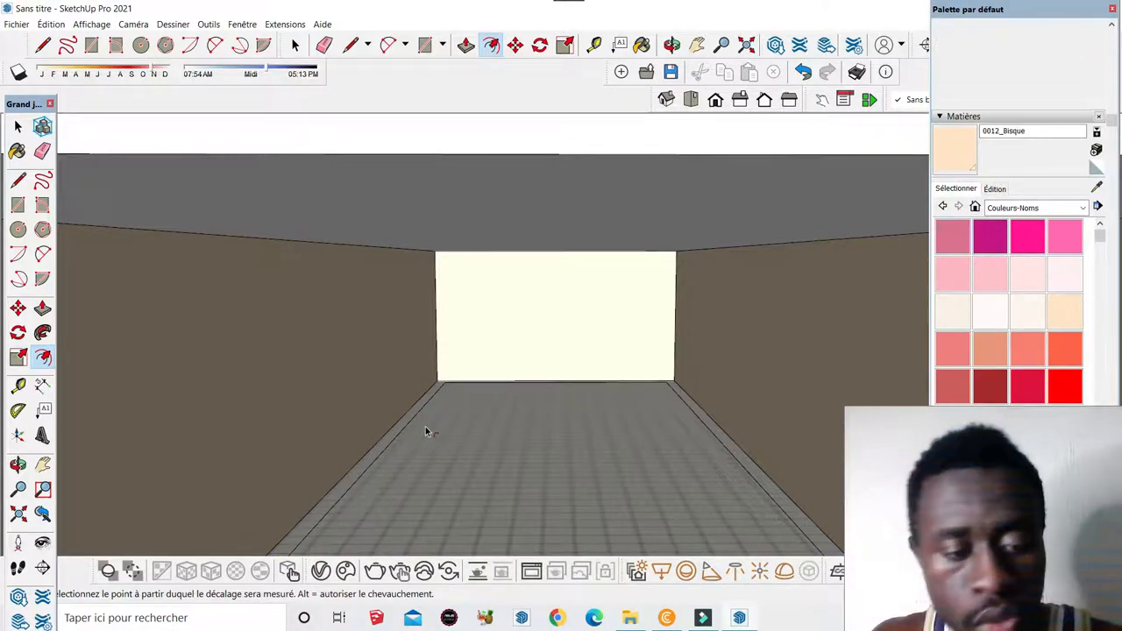
click(425, 431)
click(515, 45)
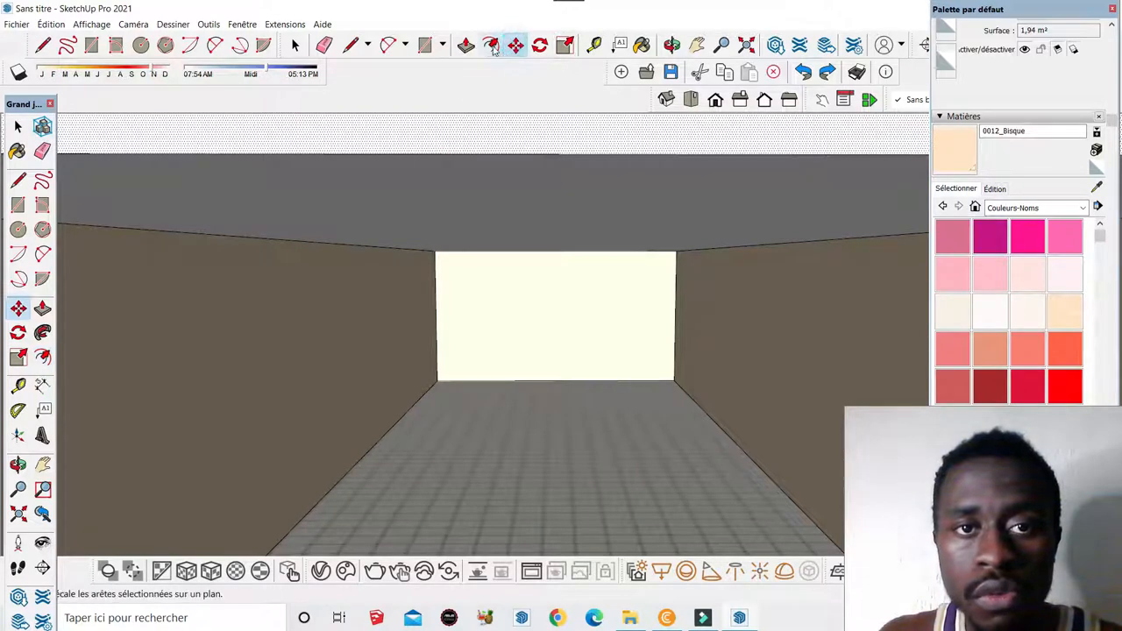
click(491, 46)
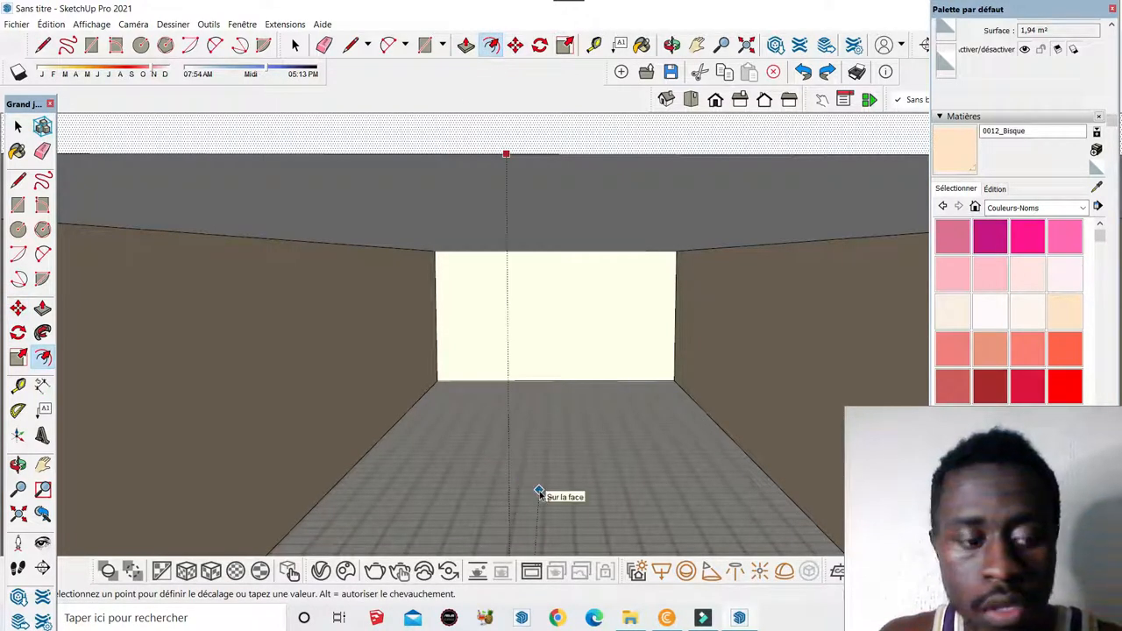
key(Escape)
key(Escape)
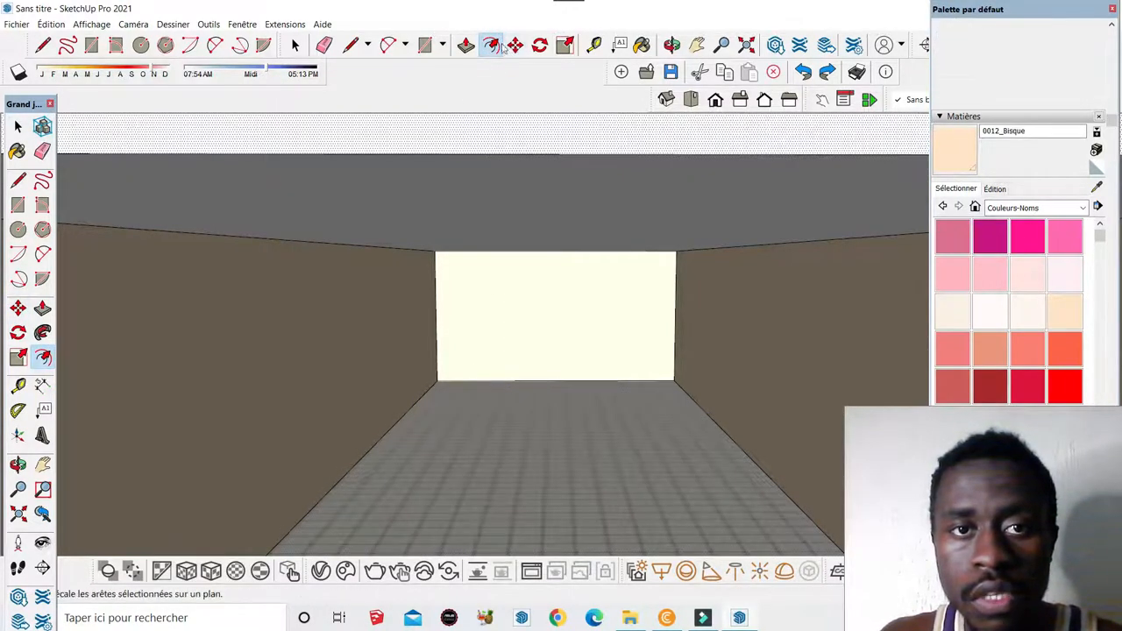
Step: Offset the tiled floor's outline slightly inward to mark a narrow border strip along the walls
click(500, 47)
click(564, 496)
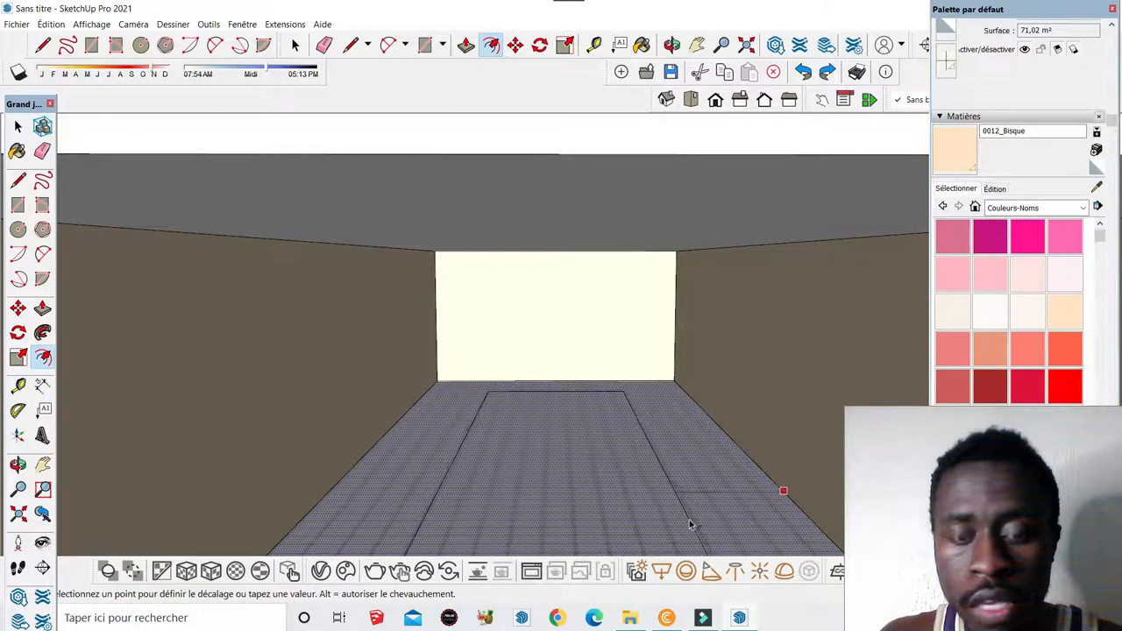
key(Escape)
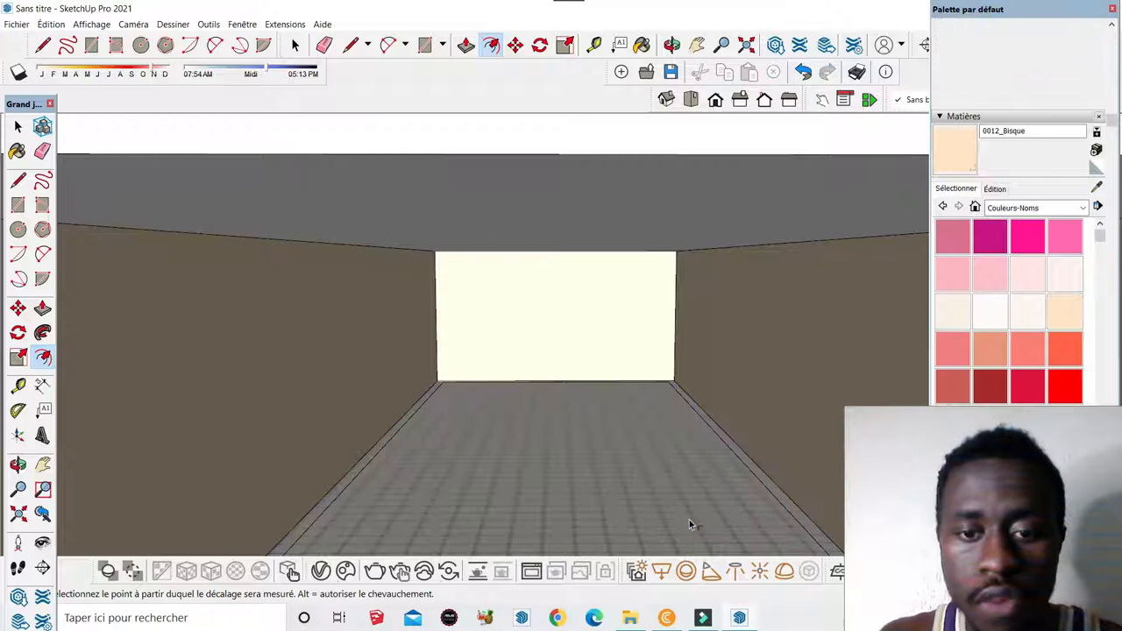
Step: Draw short lines extending both long sides of the floor's inner outline to the floor's front edge at the open end
scroll(377, 462, down, 6)
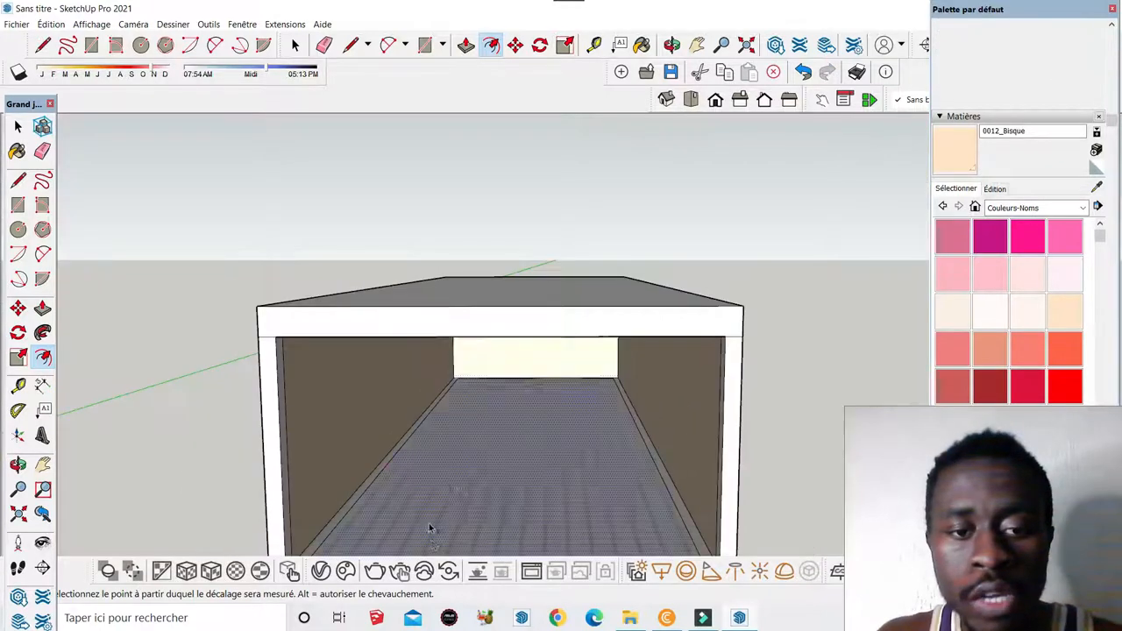
key(Escape)
scroll(404, 506, up, 8)
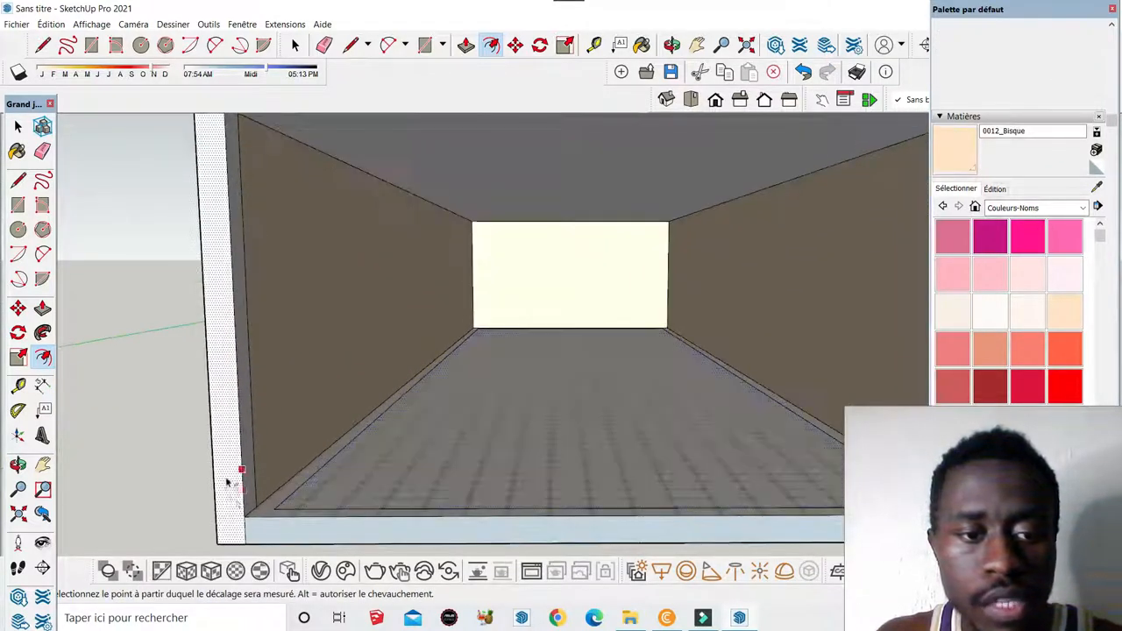
click(43, 45)
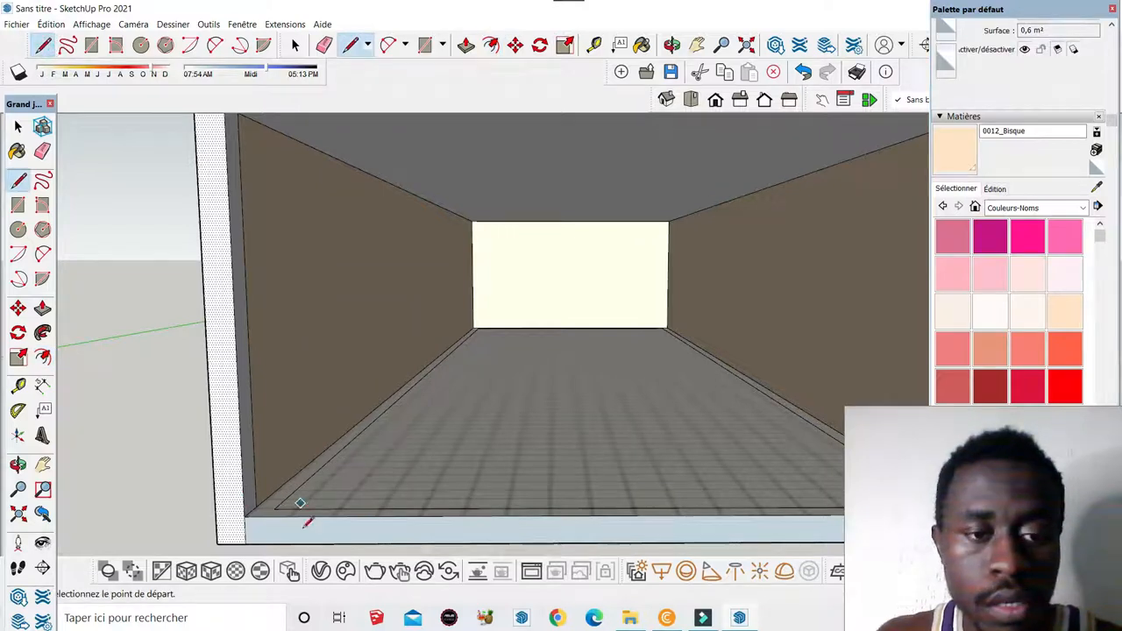
scroll(289, 504, up, 1)
click(268, 505)
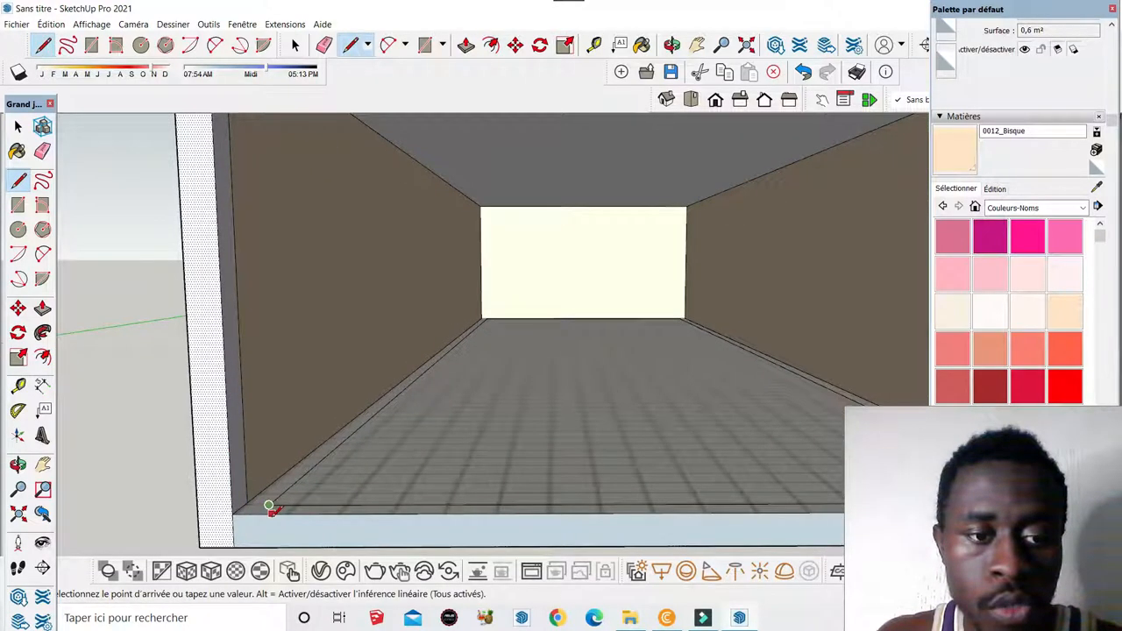
key(Escape)
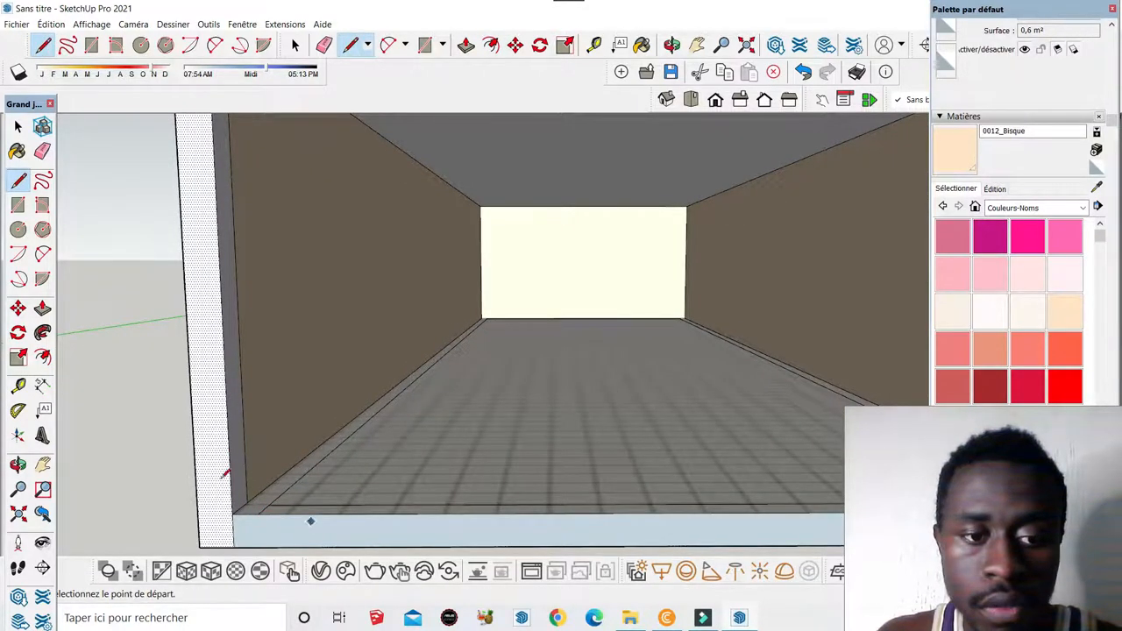
scroll(566, 508, down, 3)
scroll(724, 505, up, 2)
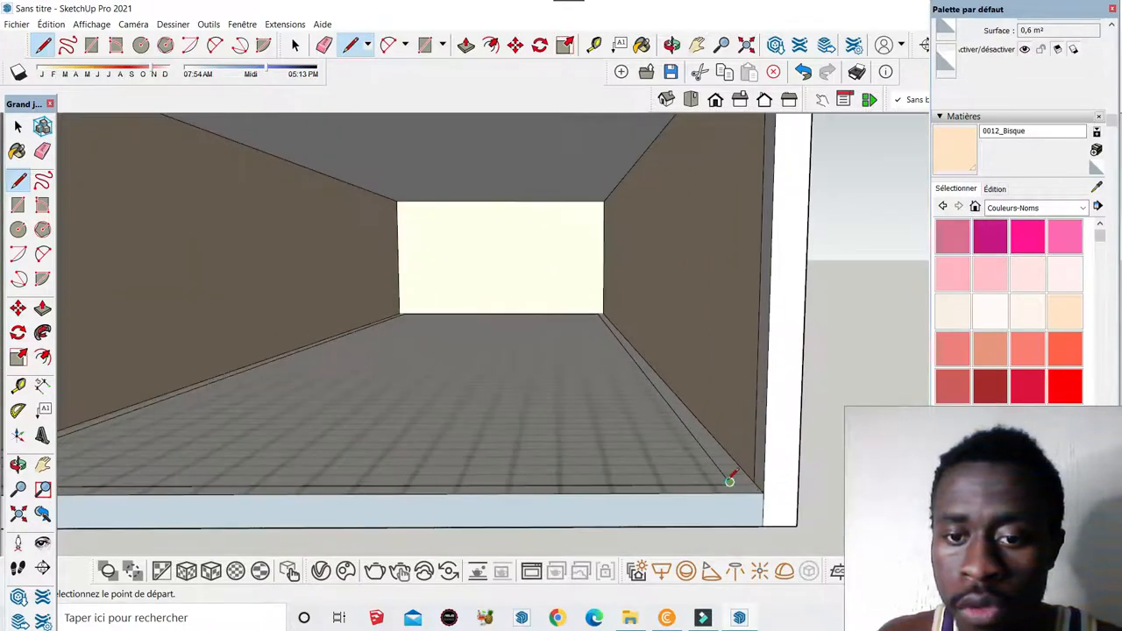
click(729, 481)
click(738, 496)
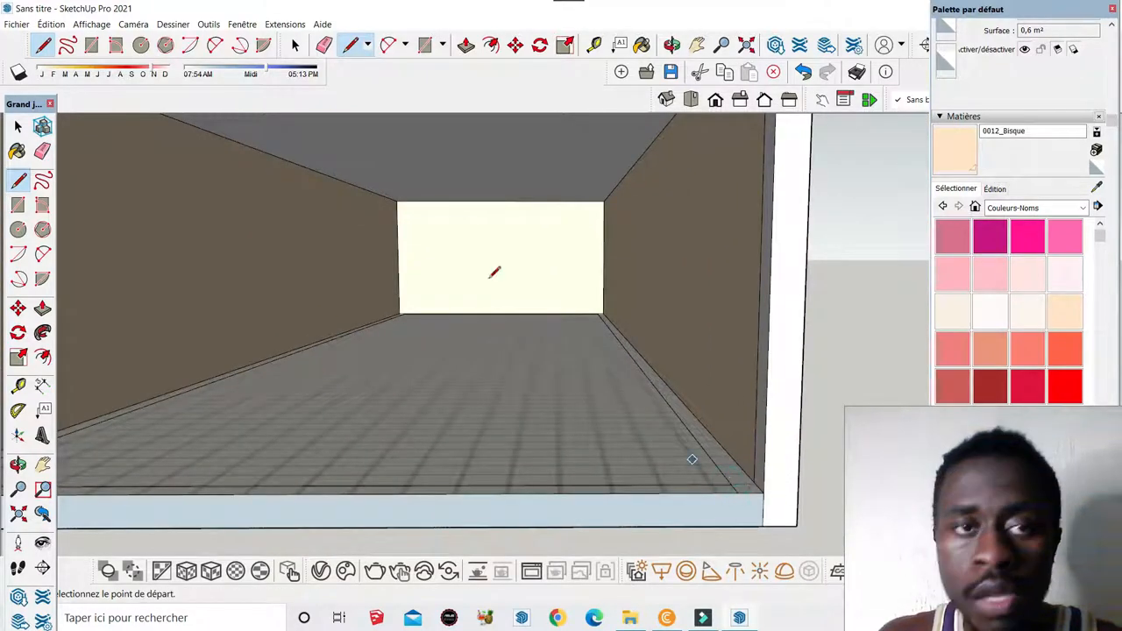
Step: Erase the inner outline's front line across the open end so the border strip only follows the three walls
click(324, 45)
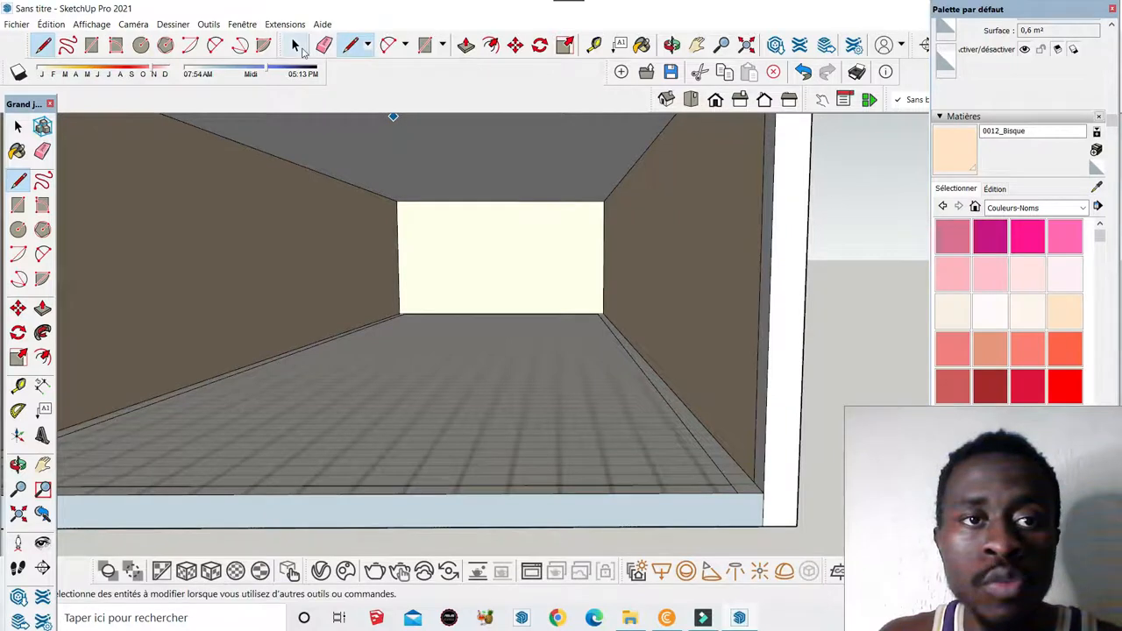
click(455, 485)
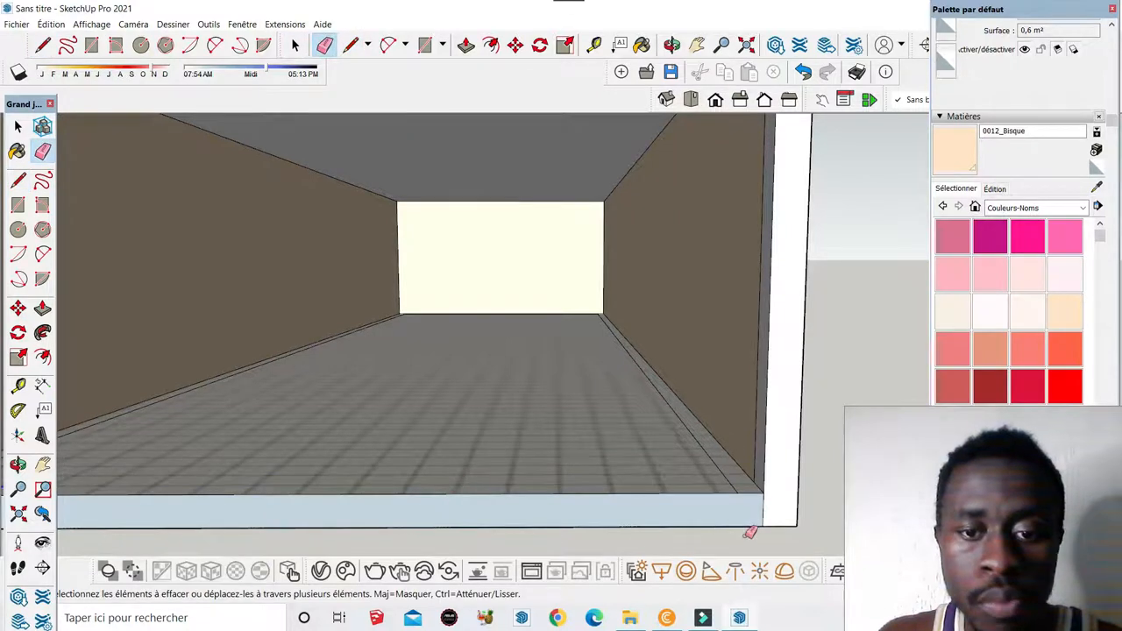
scroll(749, 532, down, 2)
scroll(397, 352, up, 4)
scroll(358, 334, down, 2)
scroll(701, 374, up, 3)
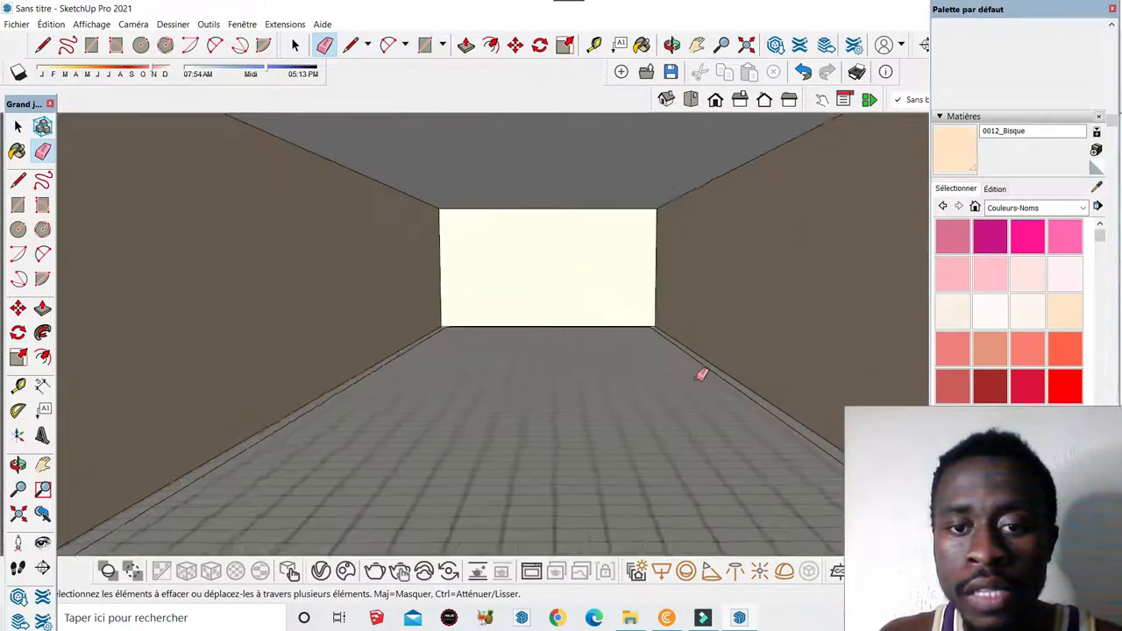
Step: Pull the floor's border strip up a little with Push/Pull to form a low tiled skirting along the three walls
click(672, 45)
drag(632, 228, 633, 246)
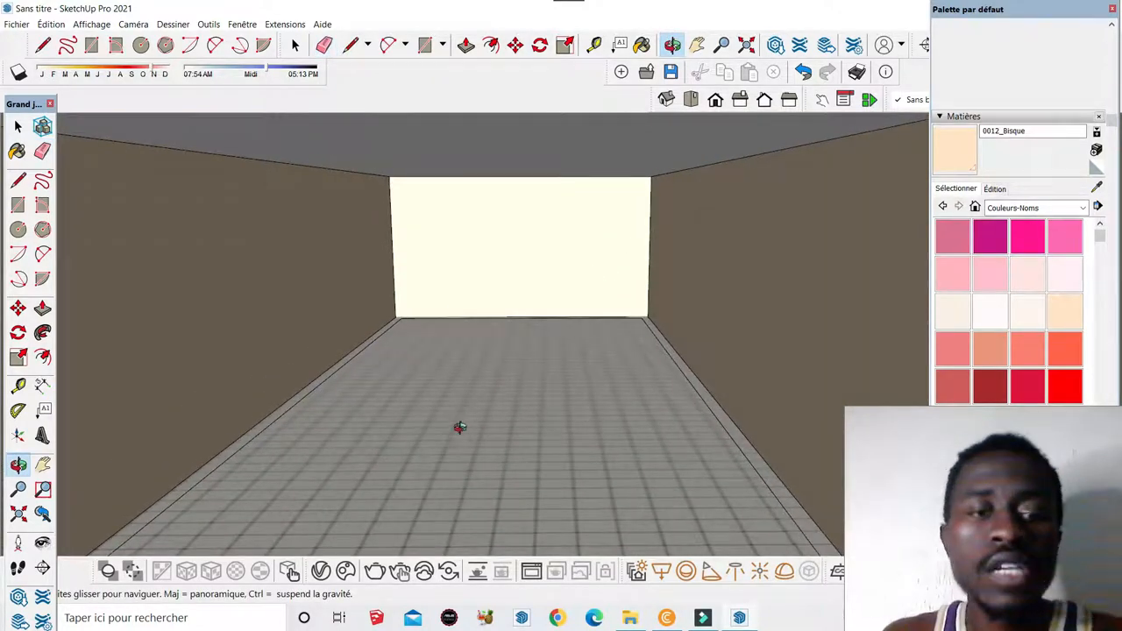
drag(395, 338, 361, 372)
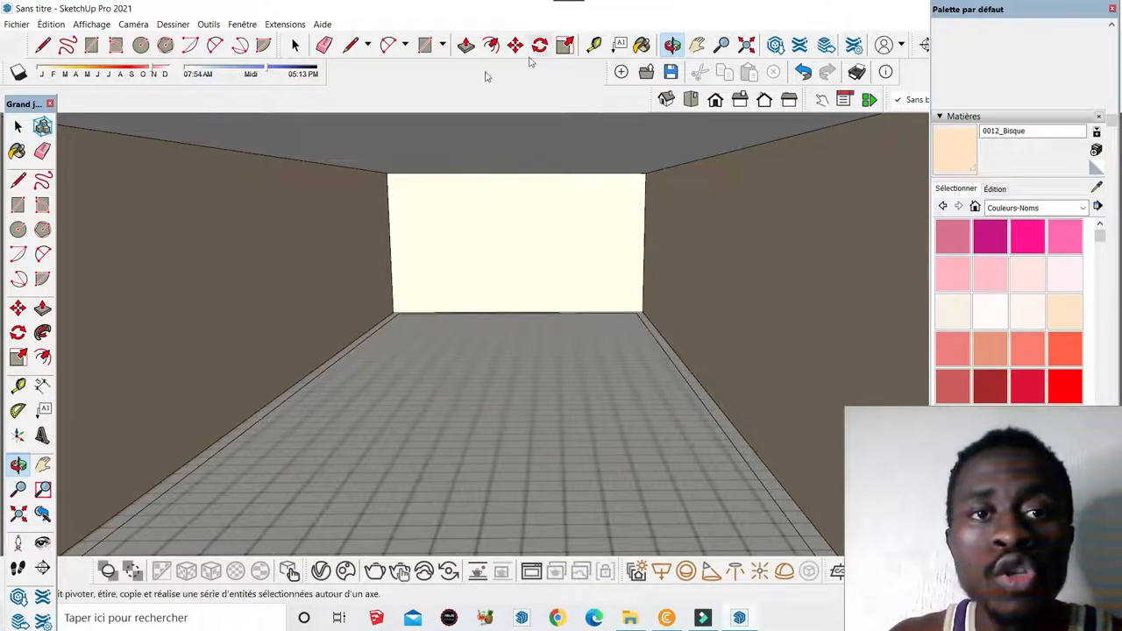
click(466, 45)
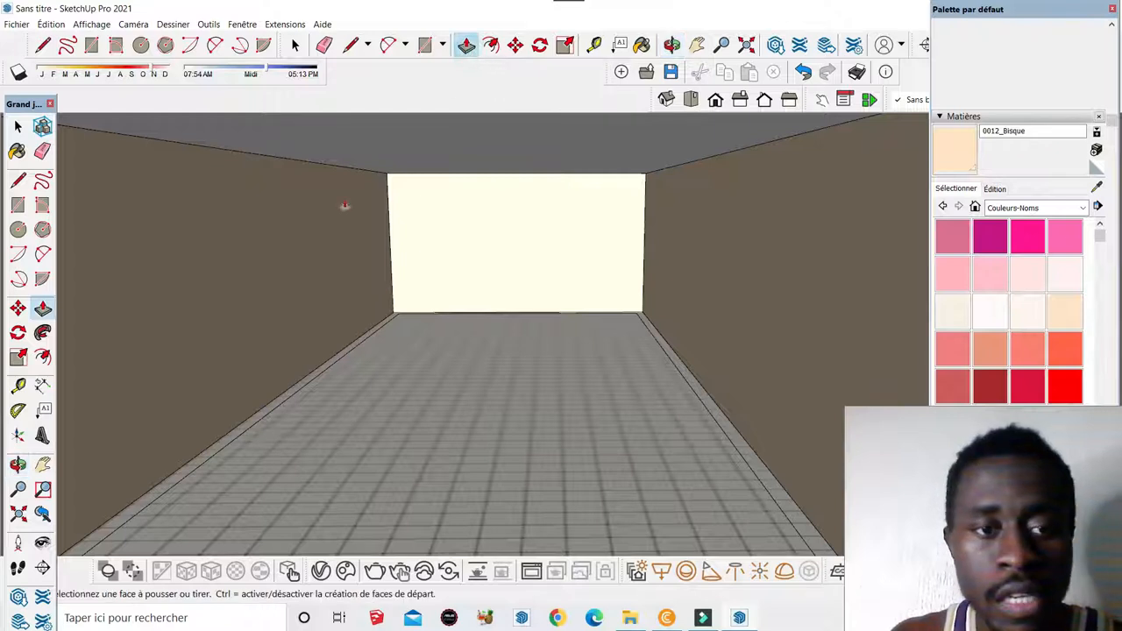
click(272, 401)
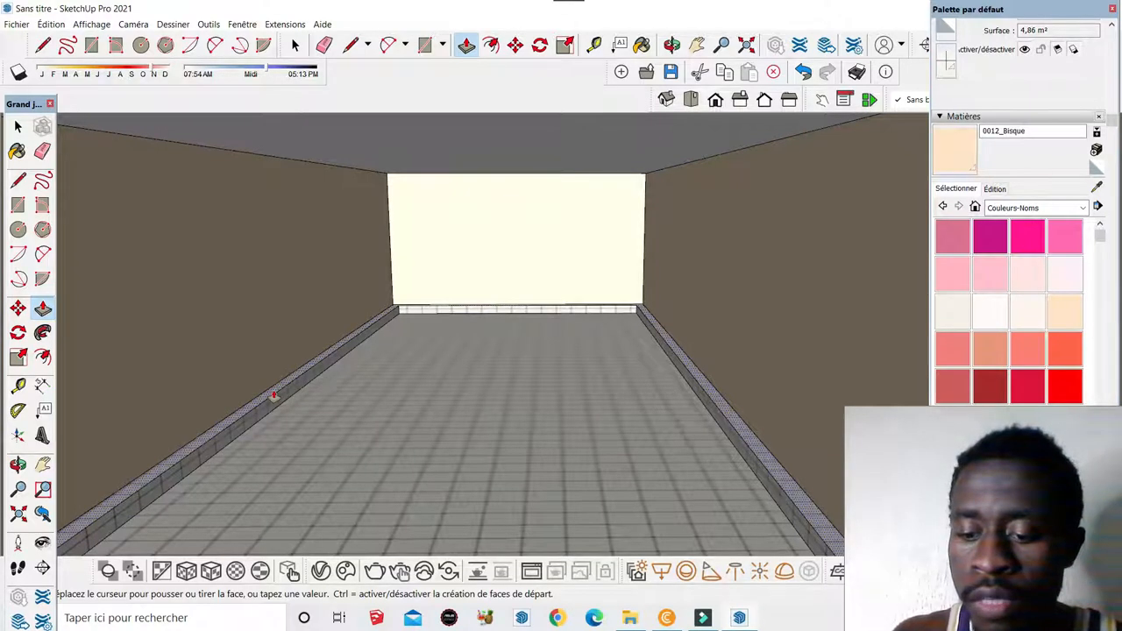
click(274, 396)
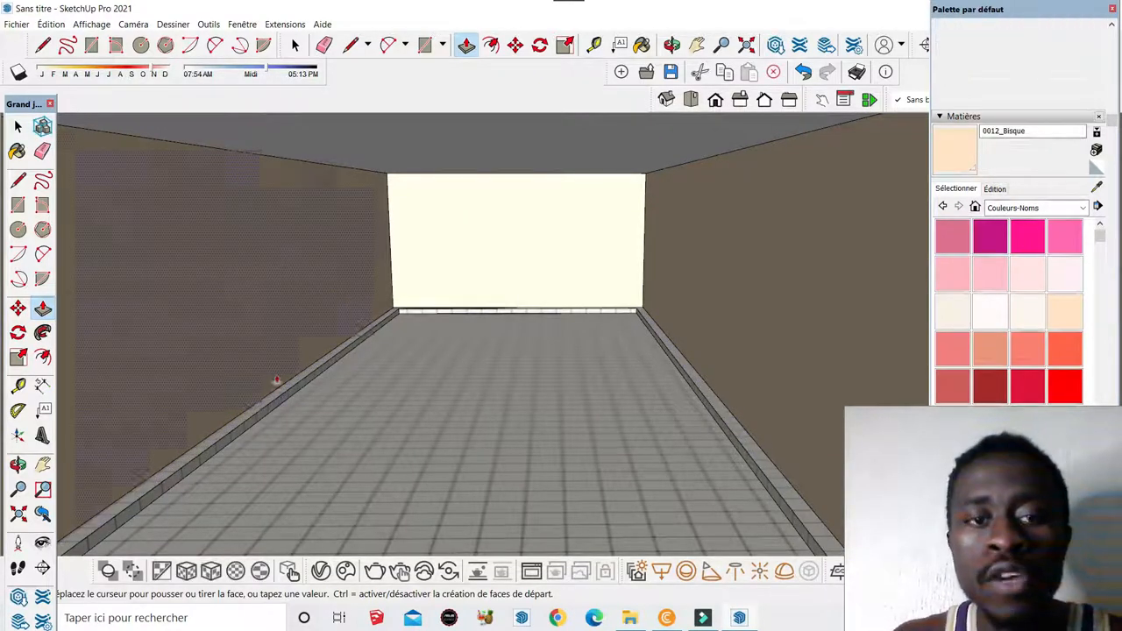
scroll(437, 226, up, 6)
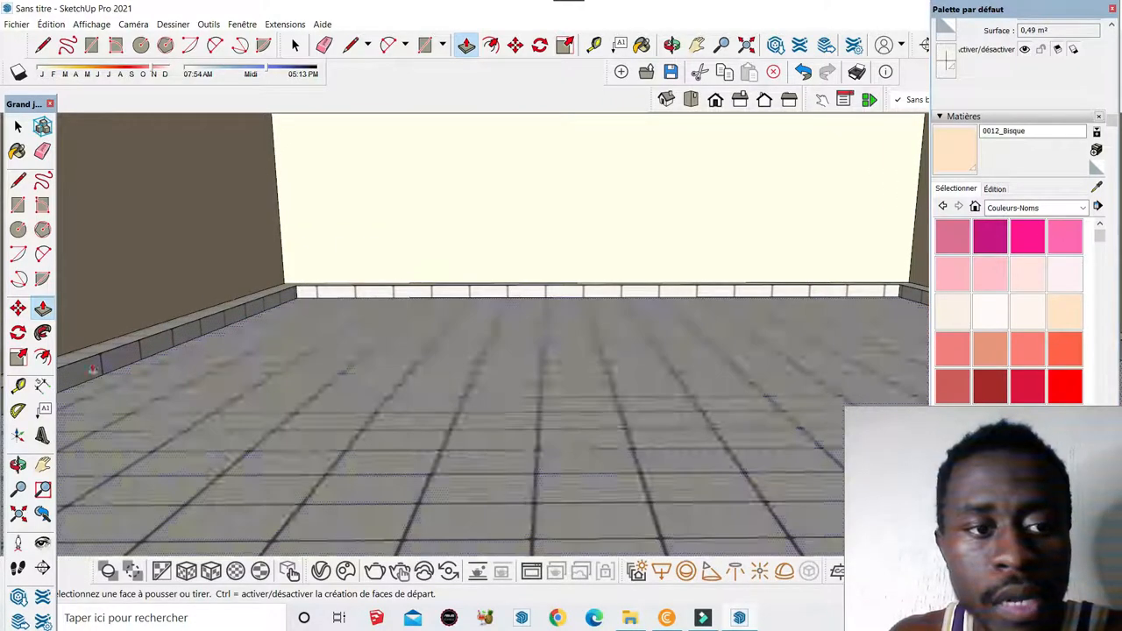
scroll(446, 295, down, 6)
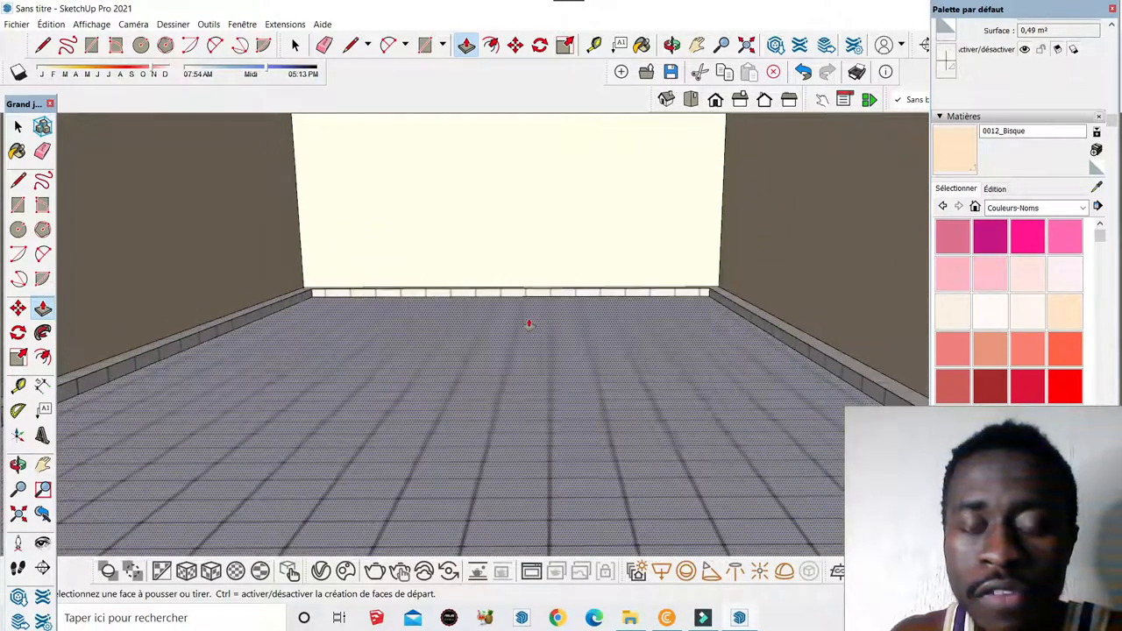
scroll(627, 321, down, 3)
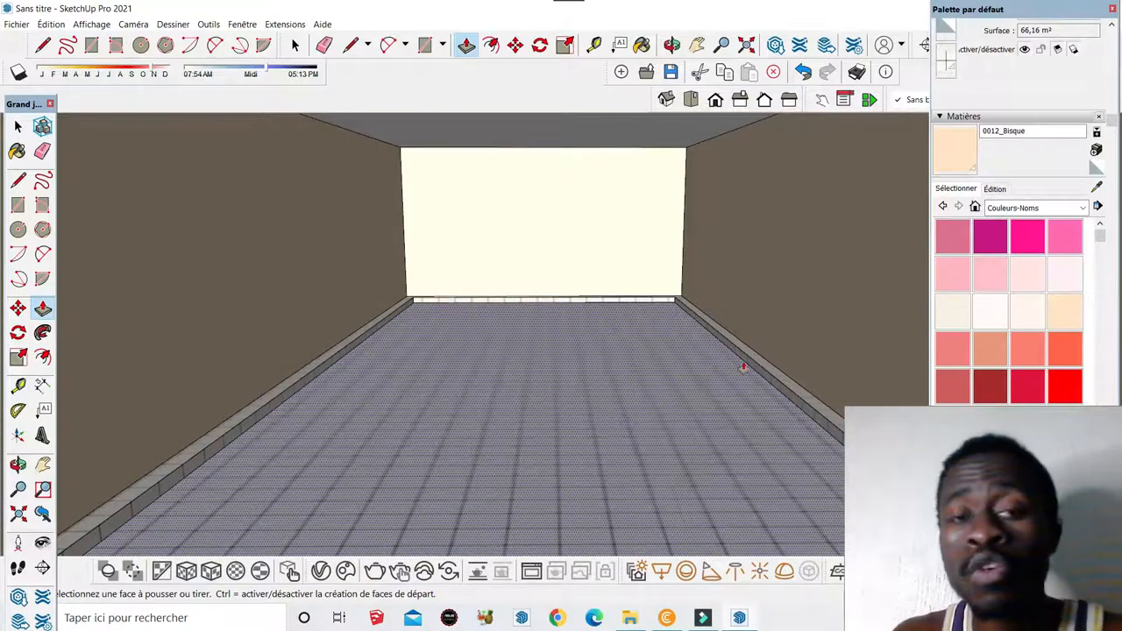